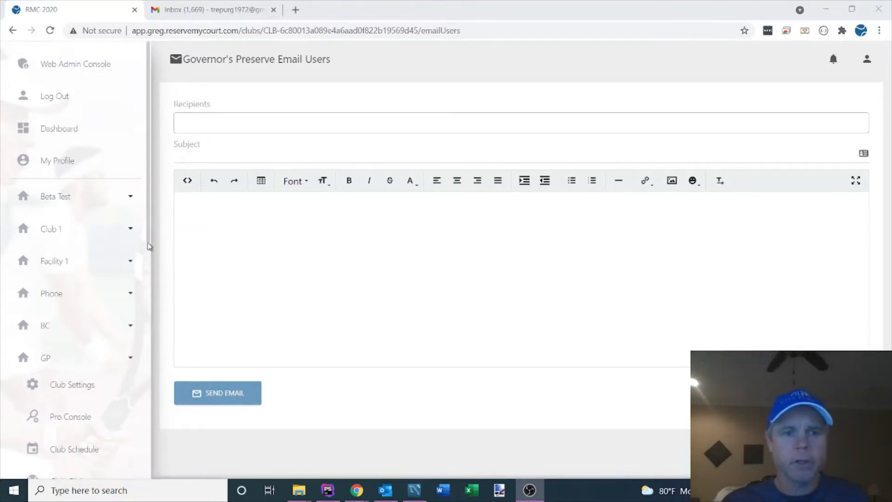
Step: Open the GP club's Users page and start a new email to its users from there
click(146, 222)
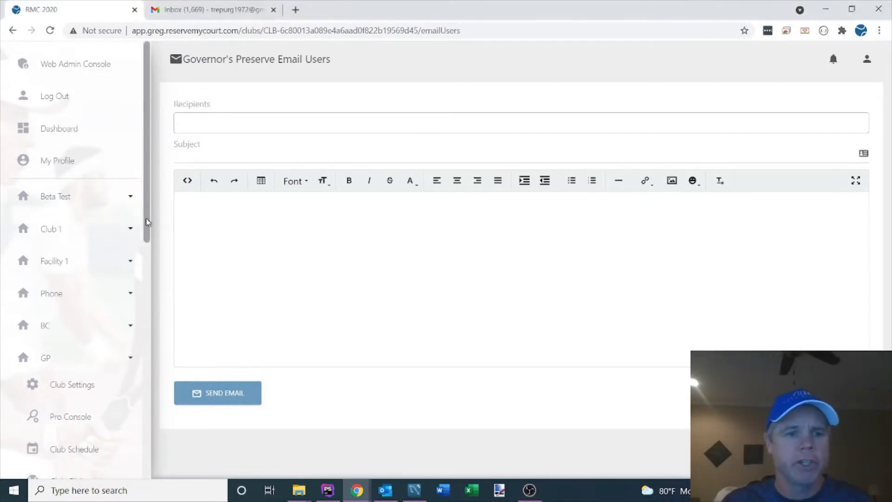
click(148, 245)
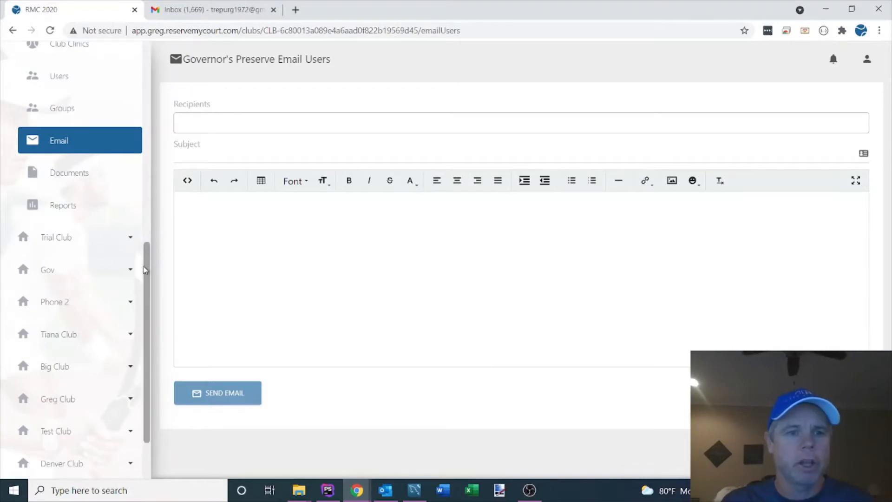
drag(146, 269, 145, 192)
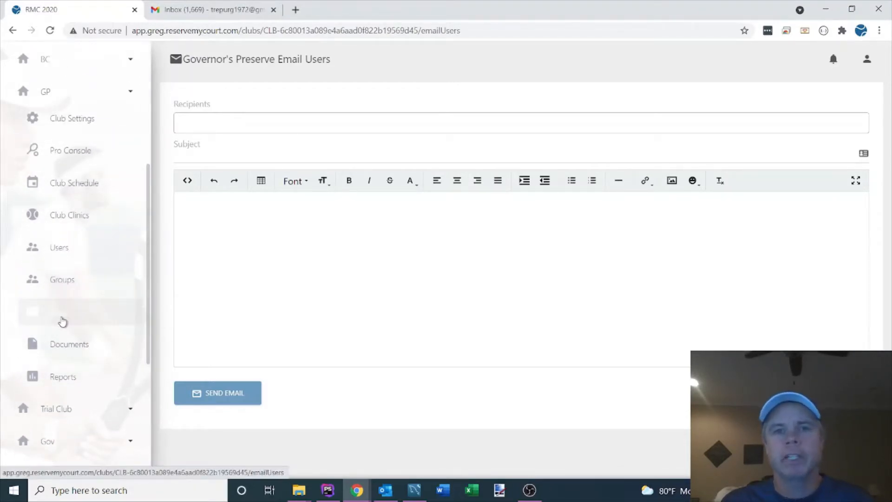
click(58, 322)
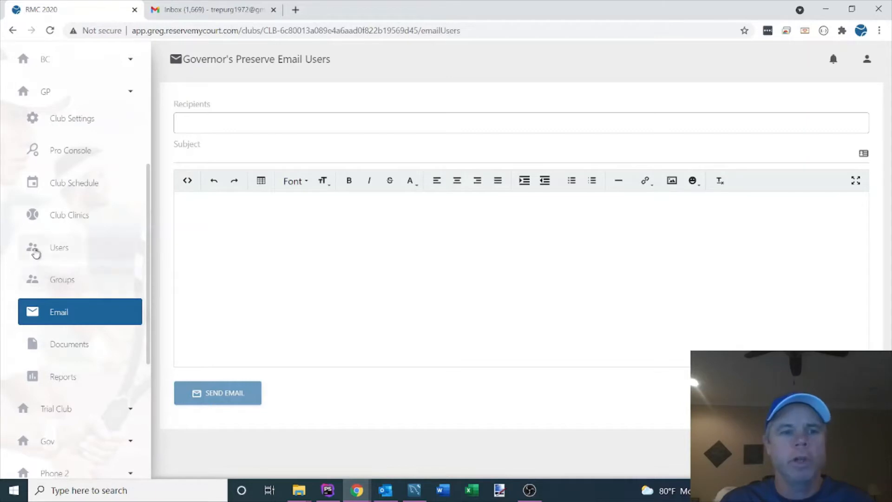
click(53, 249)
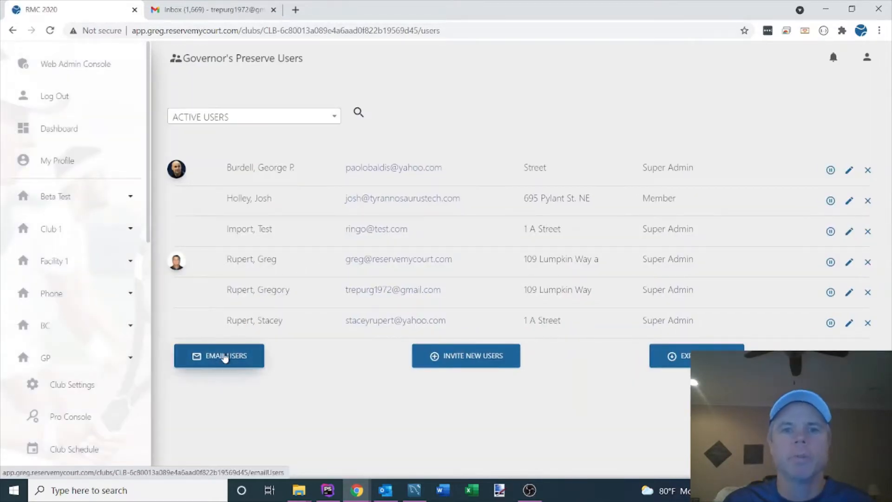
click(224, 356)
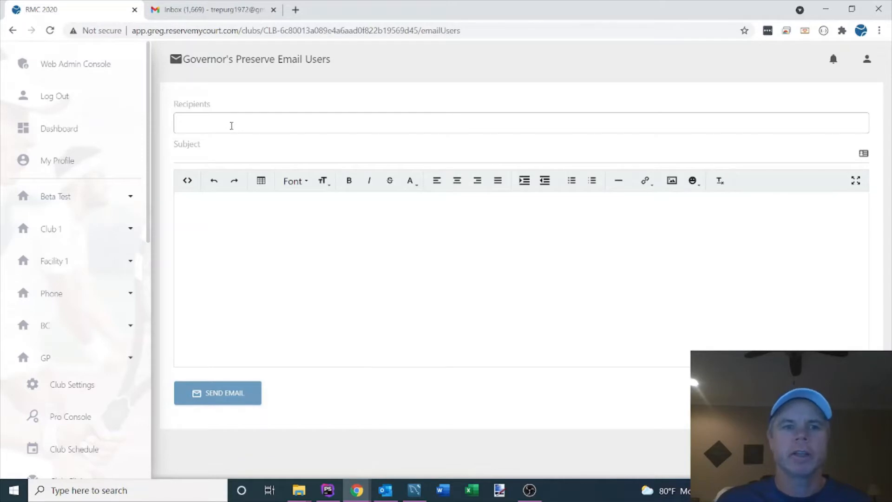
Step: Search the recipients by the user's first name and add the second matching user to the email
click(231, 125)
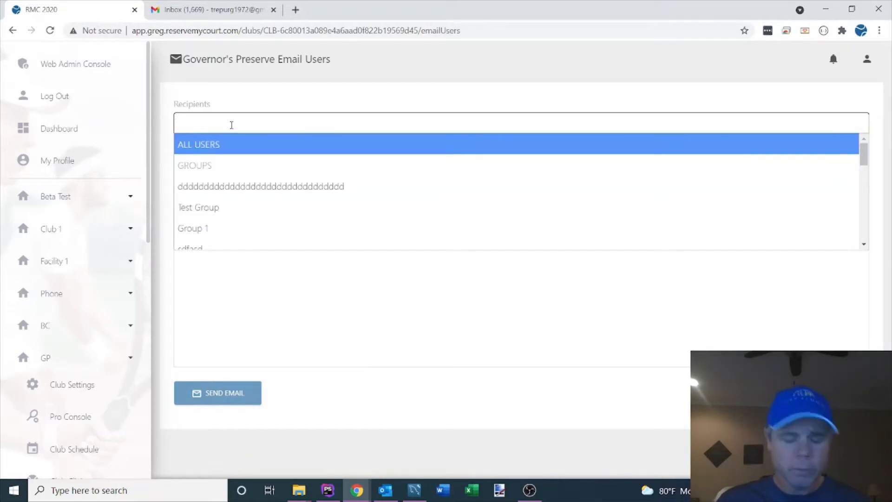
text(greg)
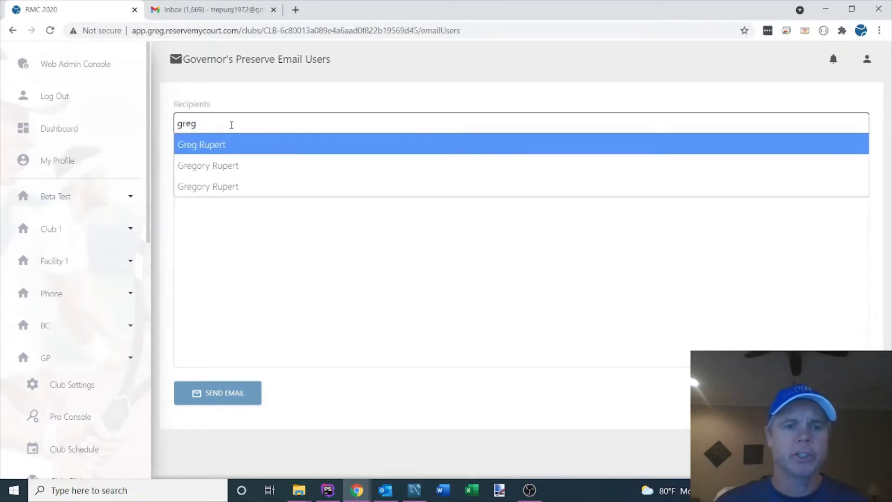
click(231, 170)
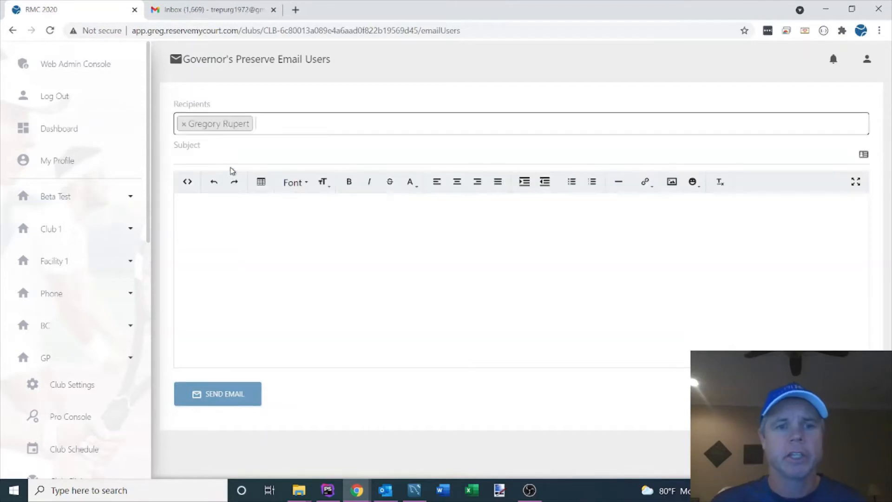
Step: Search the recipients for "capt" and add the Captain role to the email
click(277, 126)
text(capt)
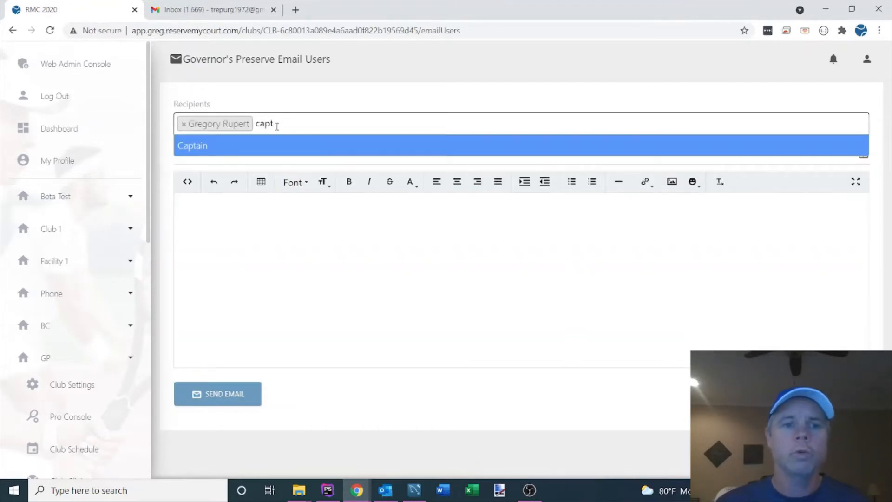
click(193, 147)
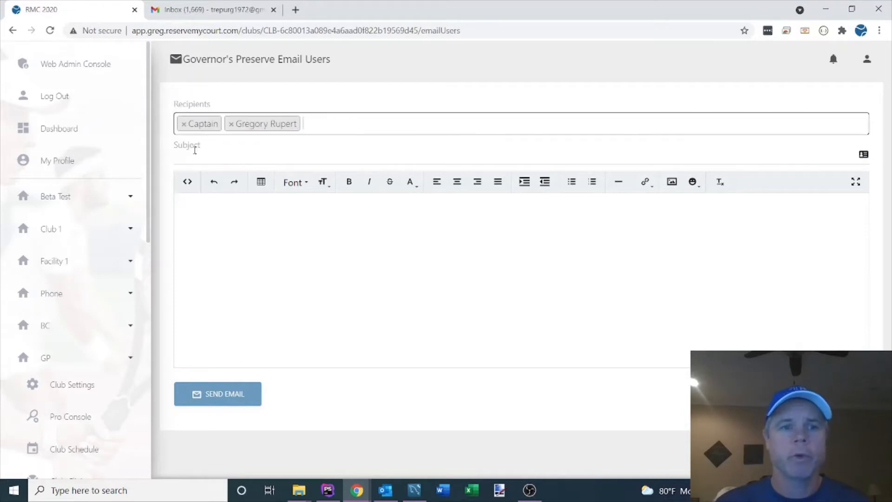
Step: Look through the available recipient roles, and remove Captain from the email's recipients
click(336, 131)
scroll(221, 207, down, 3)
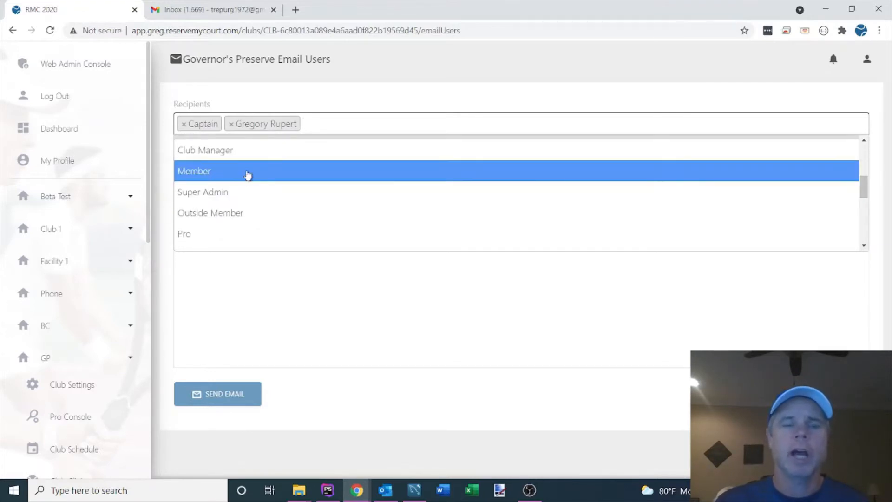
click(184, 125)
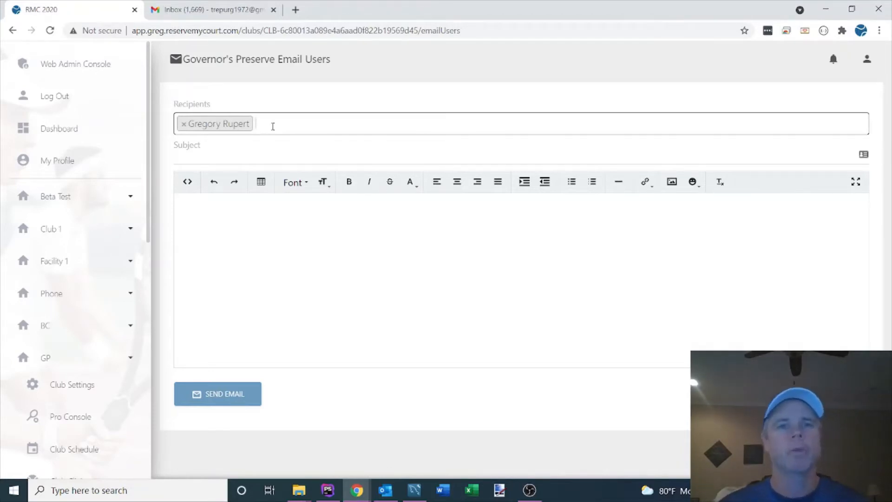
Step: Search the recipients by the same first name and add the third matching user as a second recipient
click(272, 127)
text(greg)
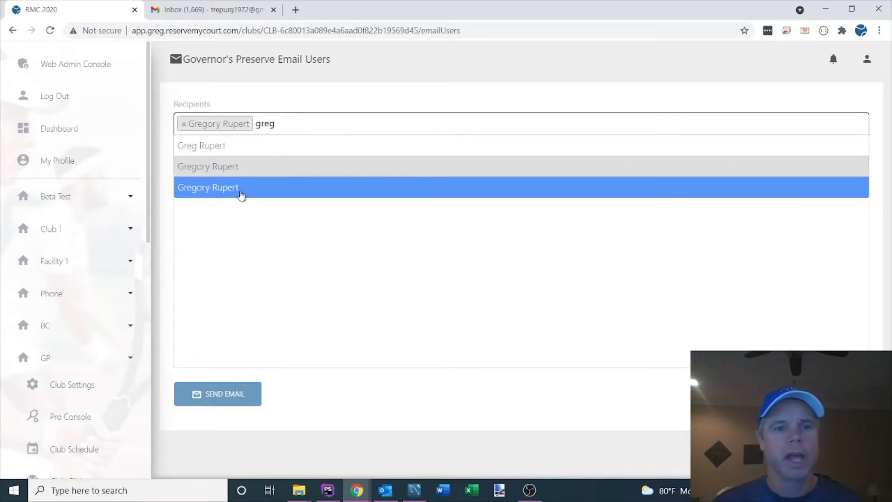
click(241, 193)
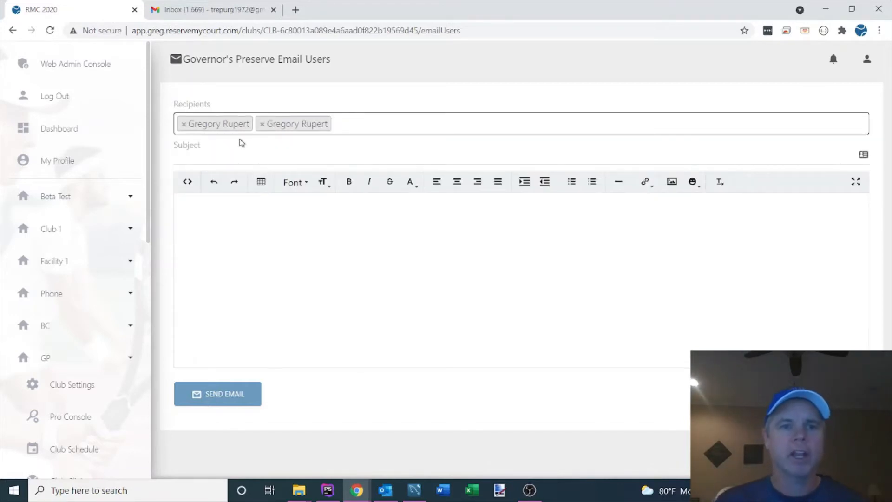
Step: Set the subject to "Test" and write "This is a test email. This is bold." in the message body
click(222, 152)
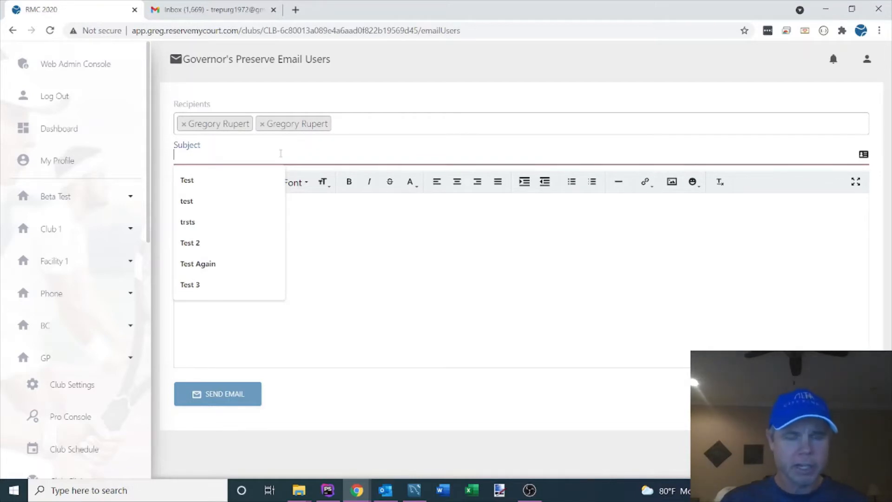
click(205, 179)
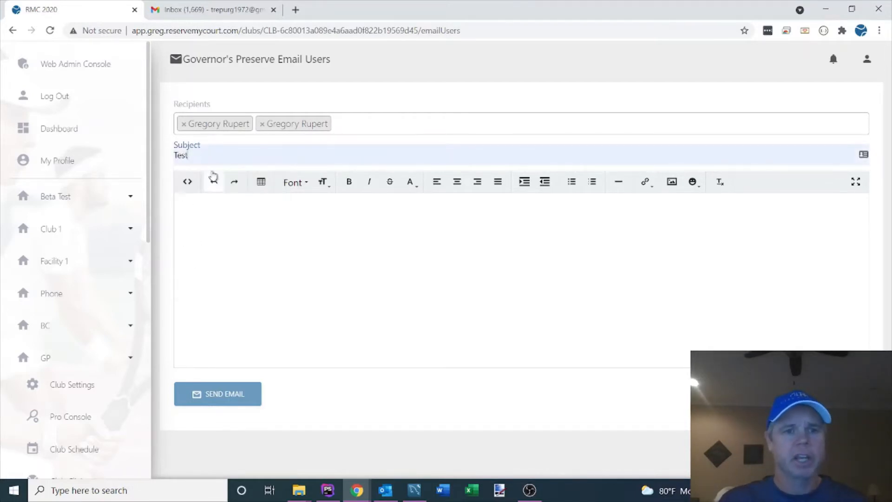
click(201, 220)
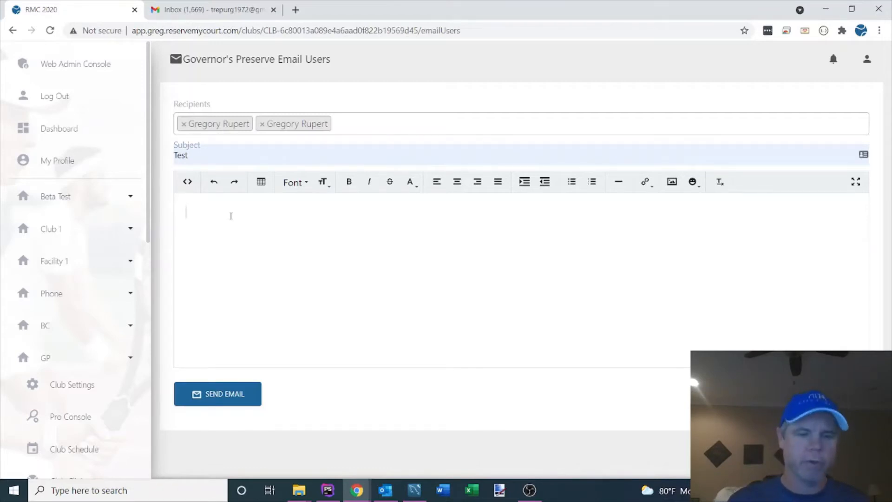
text(This is at)
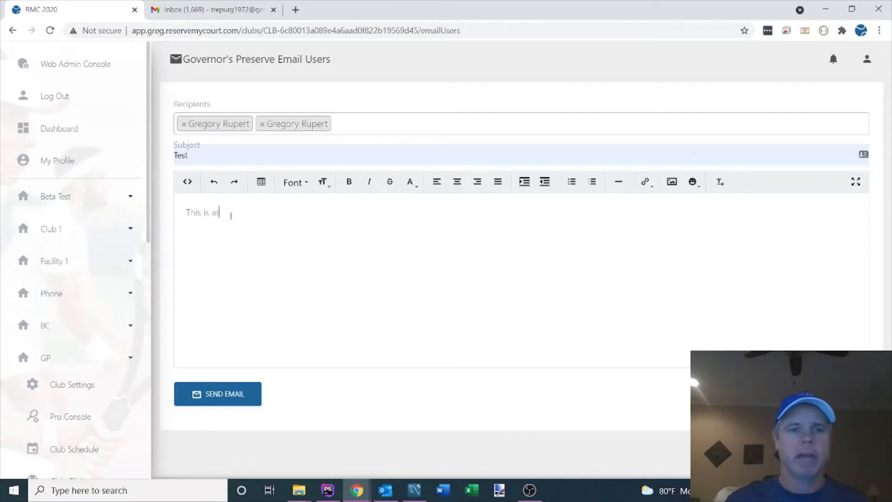
key(BackSpace)
text(test)
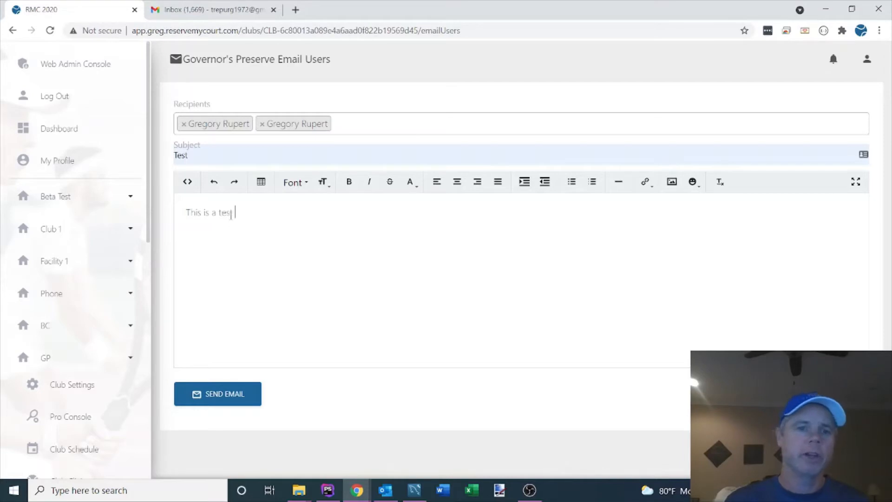
text( email.)
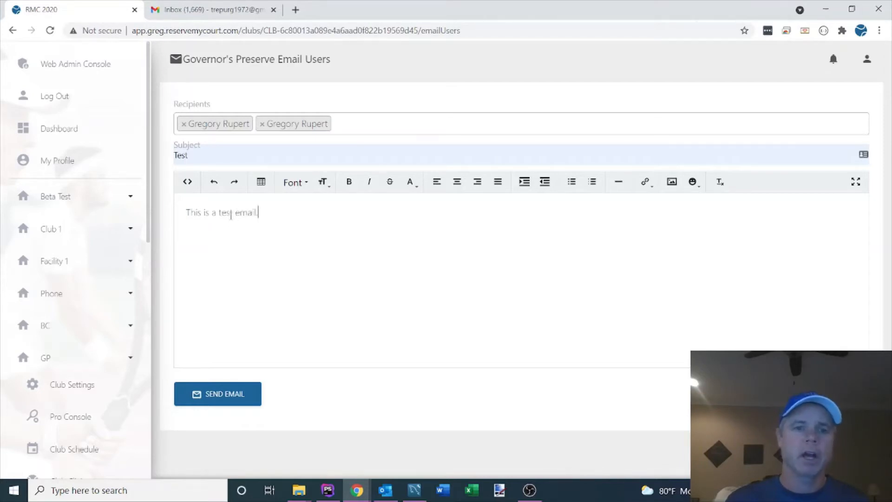
text(  This is bold)
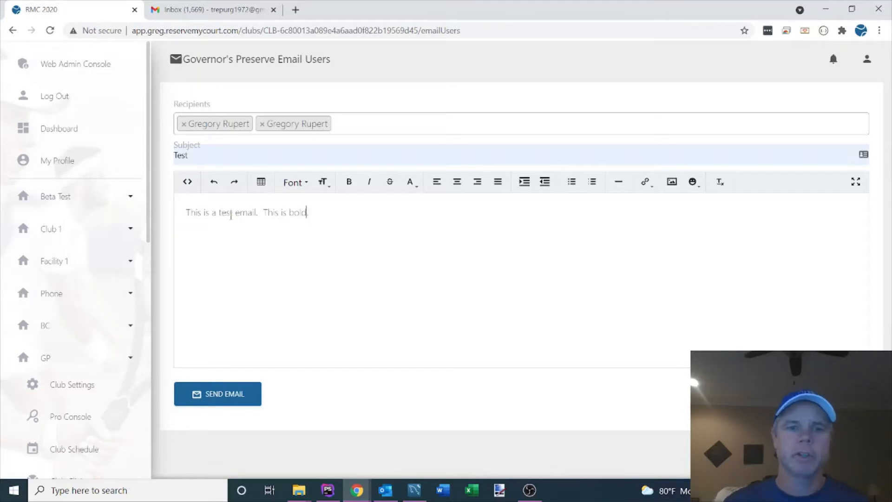
Step: Make the word "bold" in the message body bold
key(shift+Left)
key(shift+Left)
key(shift+Left)
key(shift+Left)
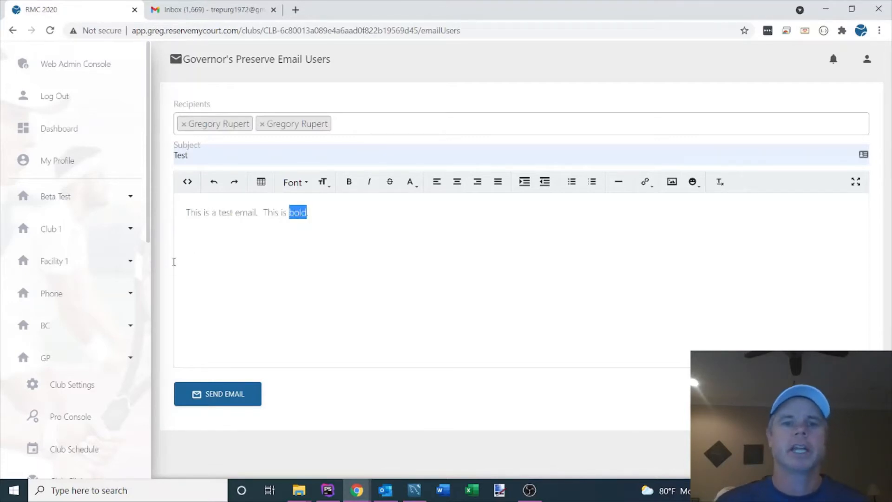
click(349, 182)
Step: Add the sentence "This is large." at the end of the message body
click(341, 215)
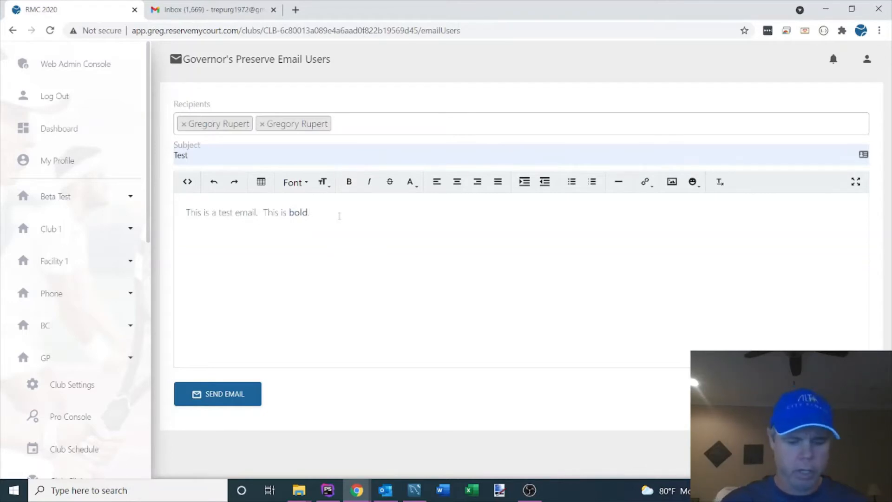
text(This is lar)
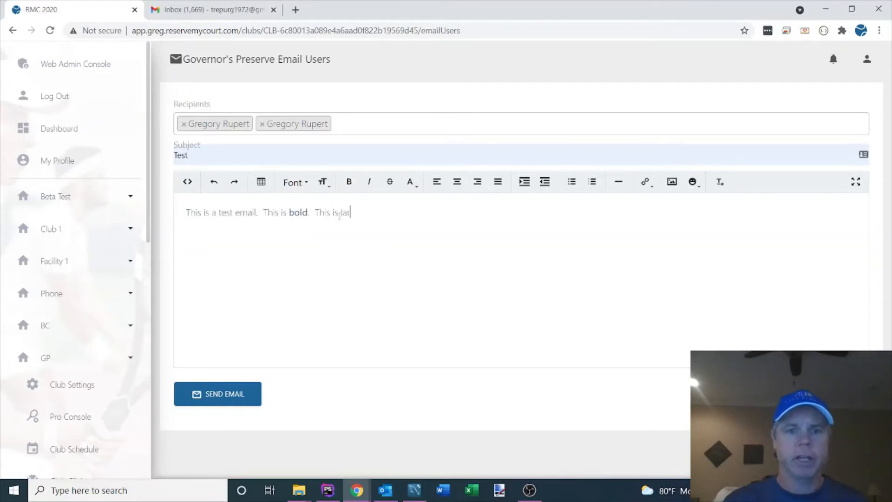
text(ge.)
Step: Try to set the word "large." at the end of the message to the Extra large text size
key(shift+Left)
key(shift+Left)
key(shift+Left)
key(shift+Left)
key(shift+Left)
key(shift+Left)
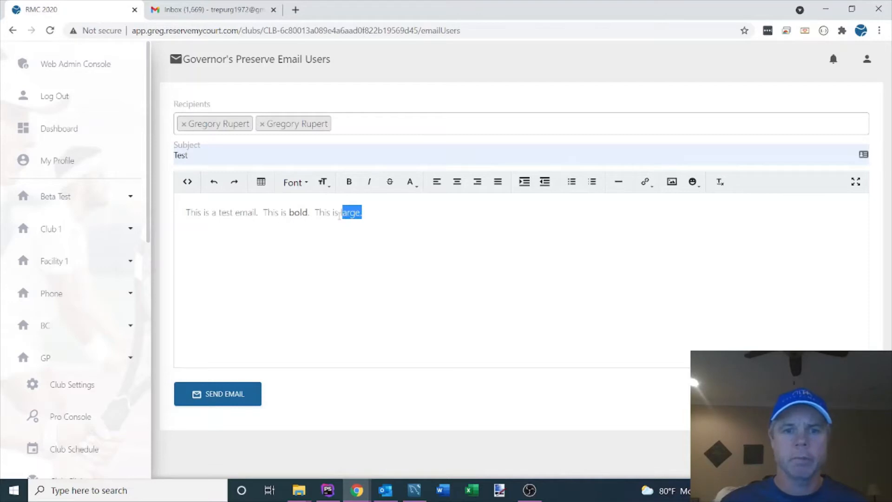
key(shift+Left)
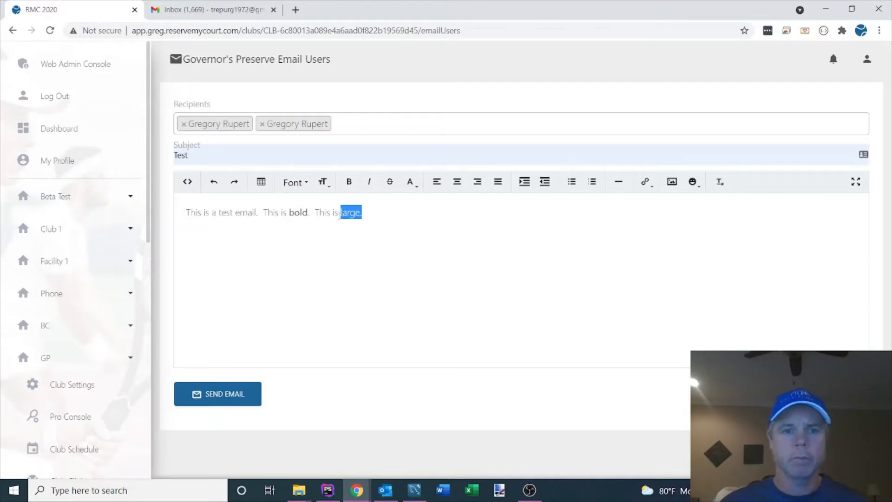
click(308, 185)
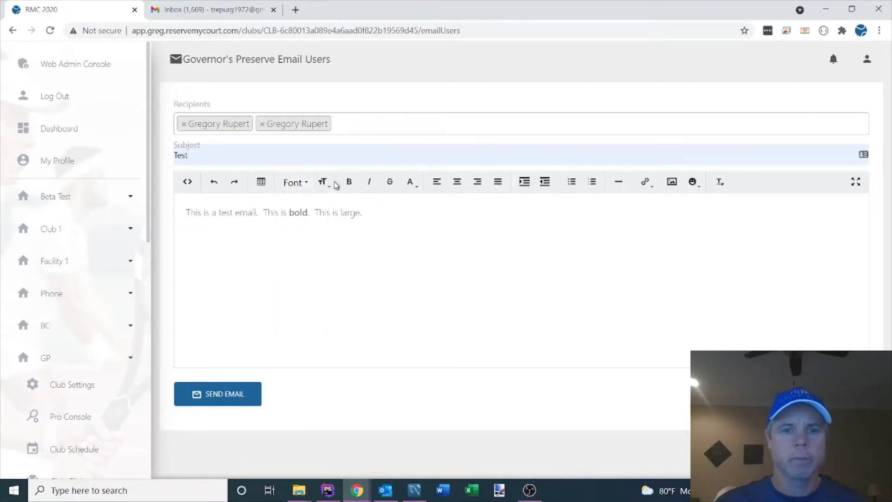
click(325, 184)
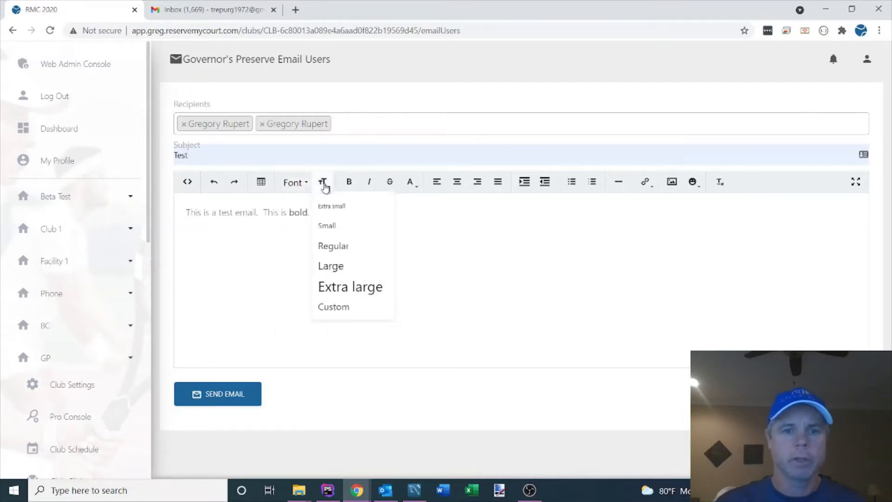
click(352, 287)
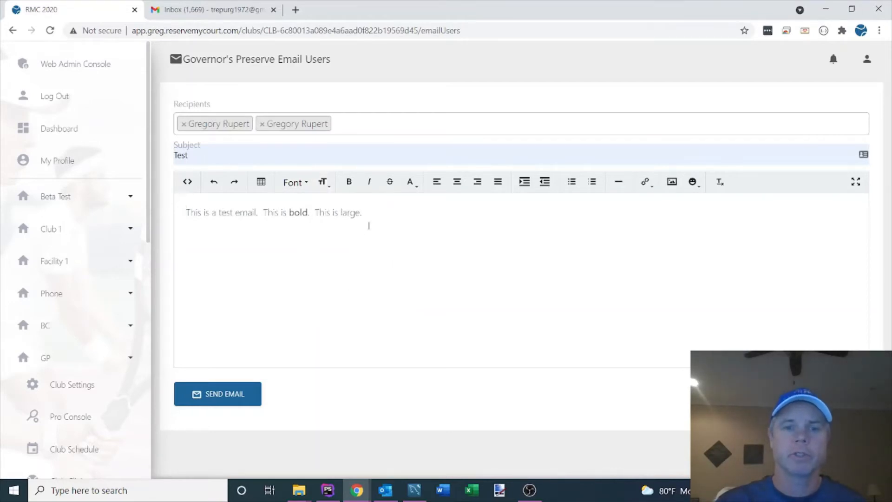
Step: Apply the Extra large text size to the word "large." in the message body
drag(371, 213, 342, 213)
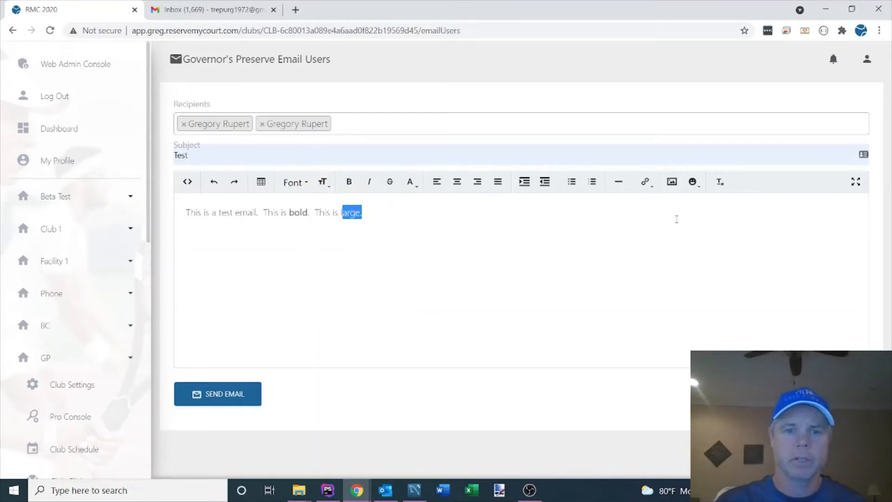
click(323, 183)
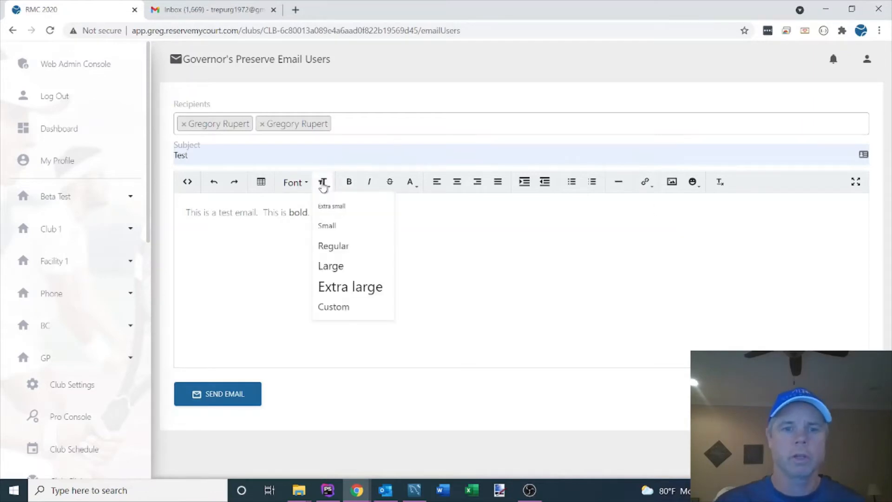
click(341, 288)
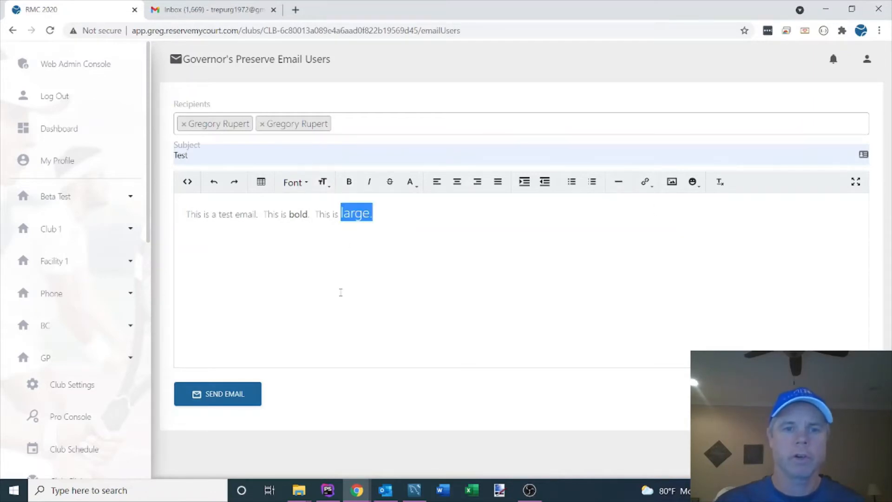
click(380, 218)
Step: Colour the word "large." in the message body green
drag(385, 214, 342, 213)
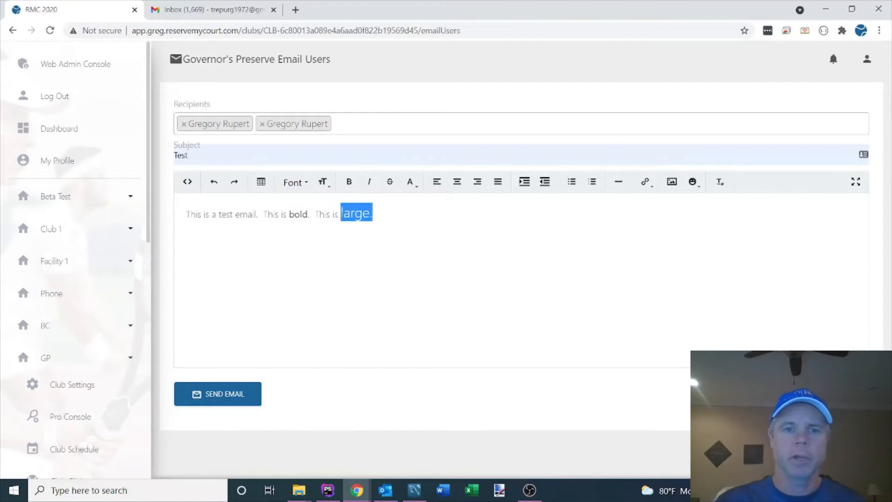
click(415, 186)
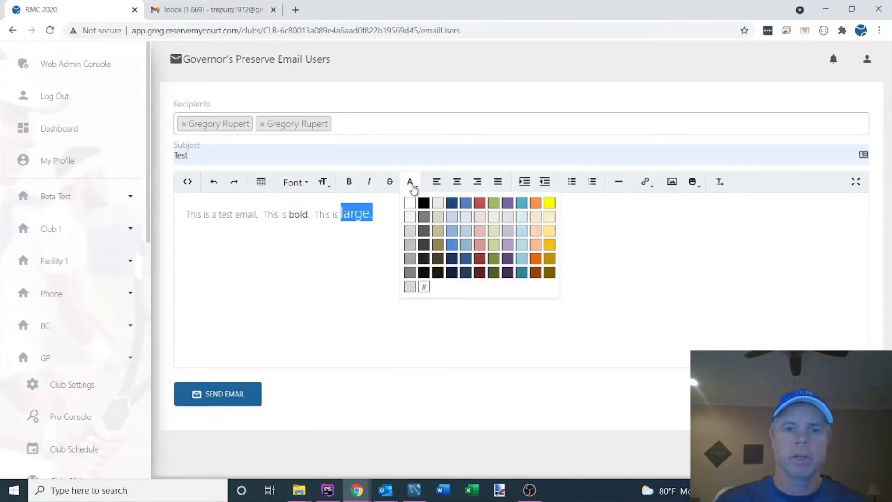
click(493, 203)
click(417, 229)
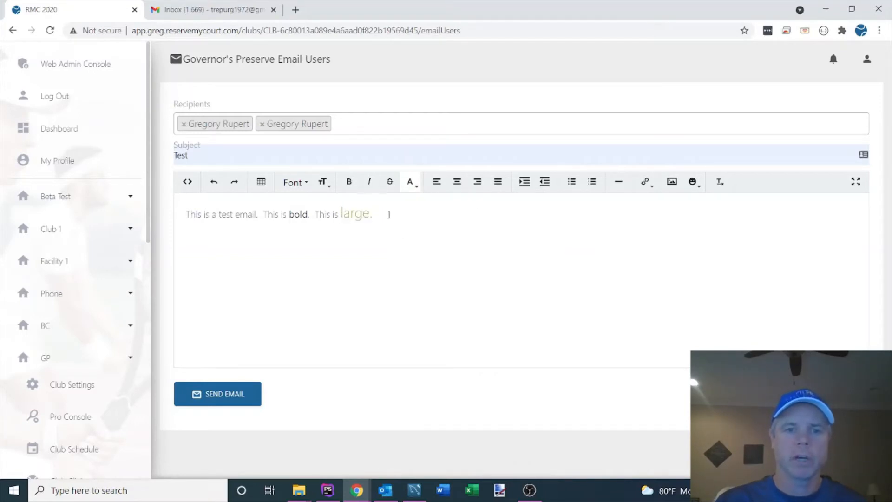
Step: Set the font of the word "large." in the message body to Impact
drag(374, 214, 340, 214)
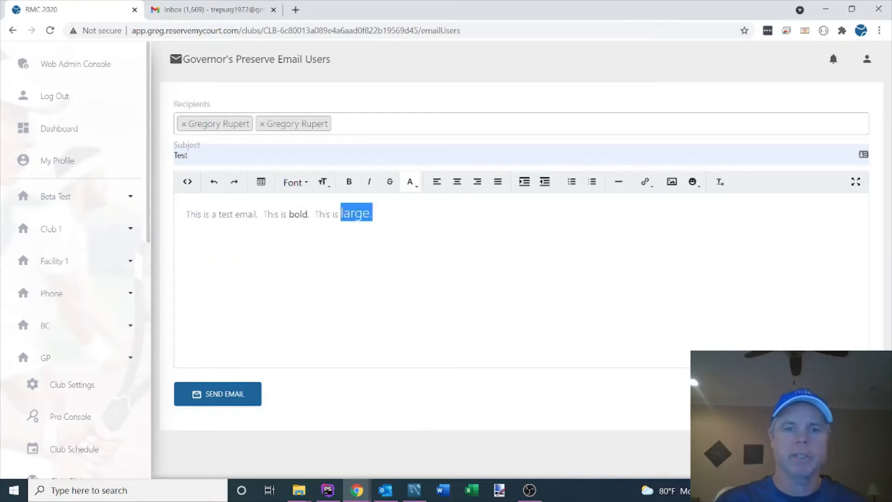
click(306, 183)
click(302, 305)
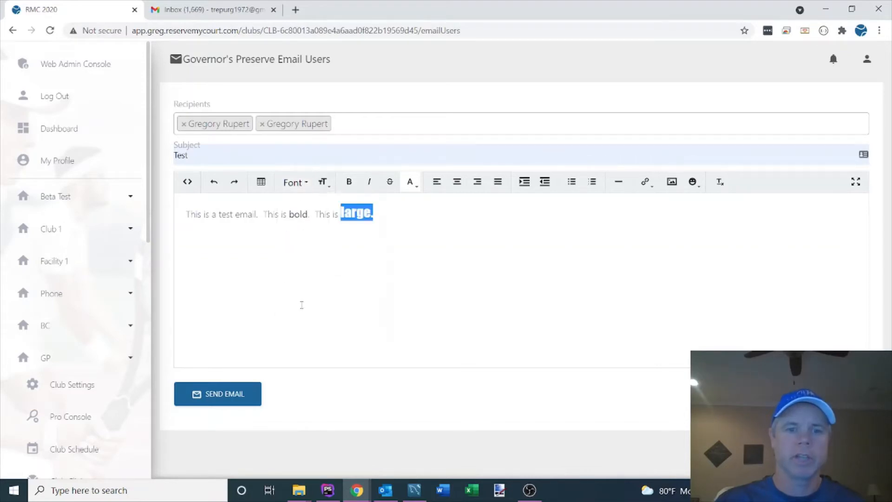
click(339, 273)
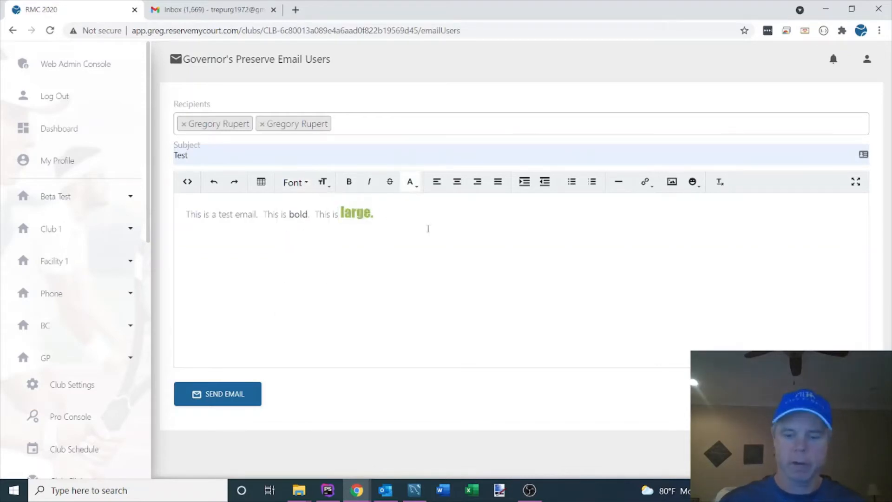
Step: Try out a bulleted list on a new line below the message text and remove it again
key(Return)
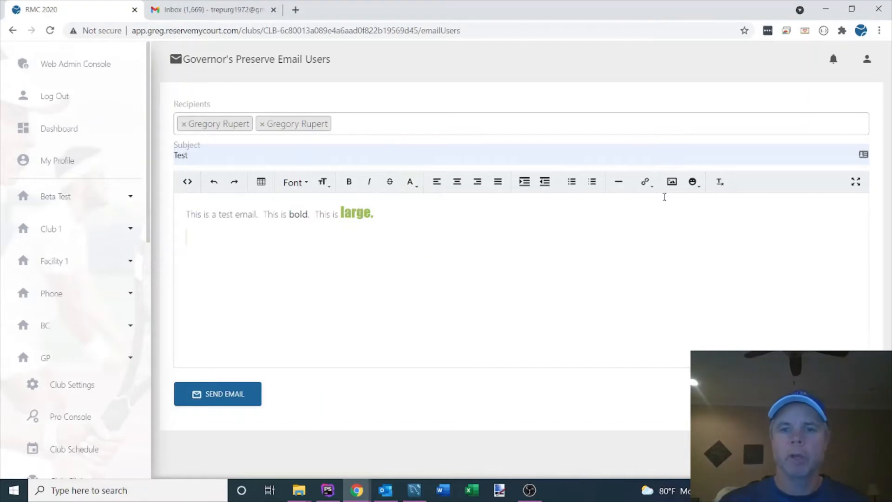
click(571, 182)
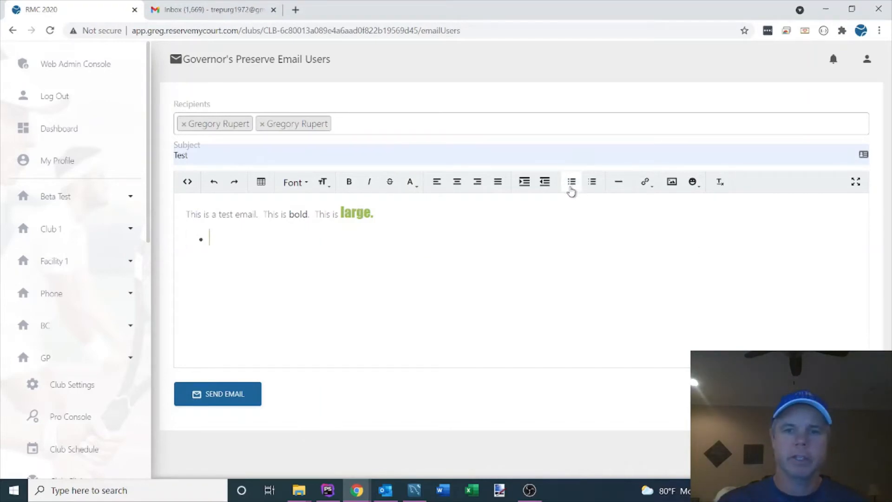
key(BackSpace)
key(BackSpace)
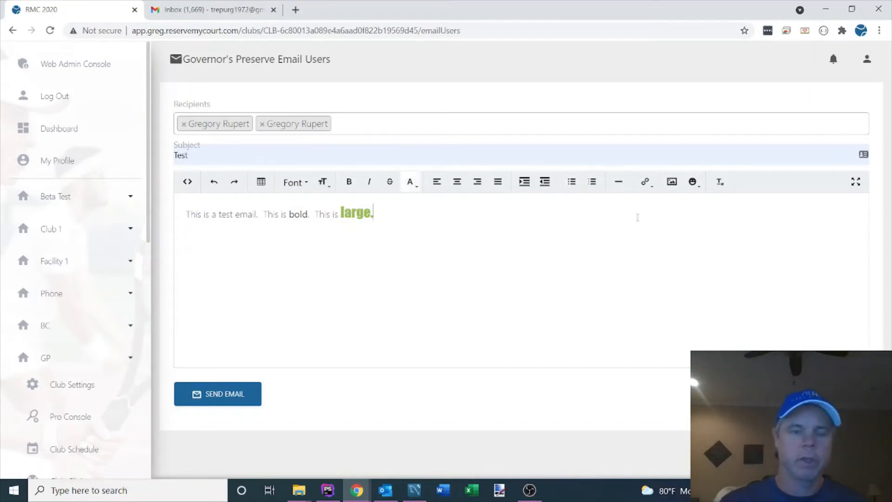
Step: Turn the message line into a numbered list item and start an unnumbered blank line below it
click(593, 182)
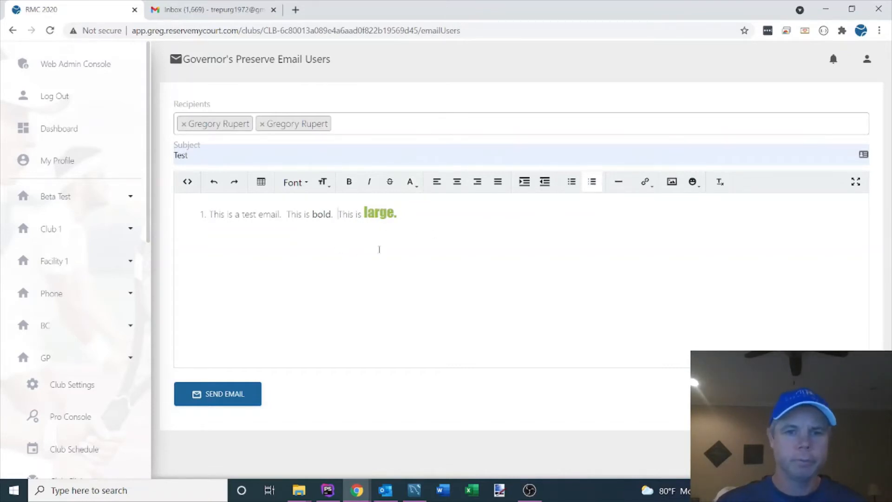
click(441, 222)
key(Return)
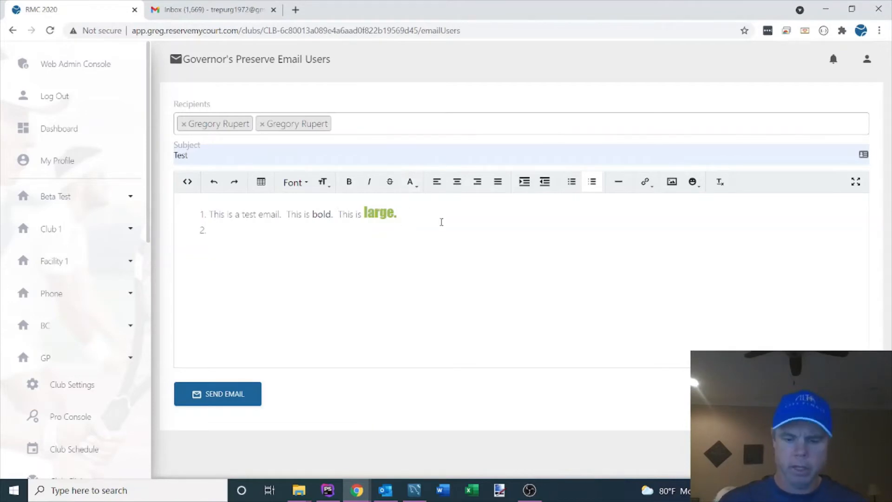
key(BackSpace)
key(Return)
key(BackSpace)
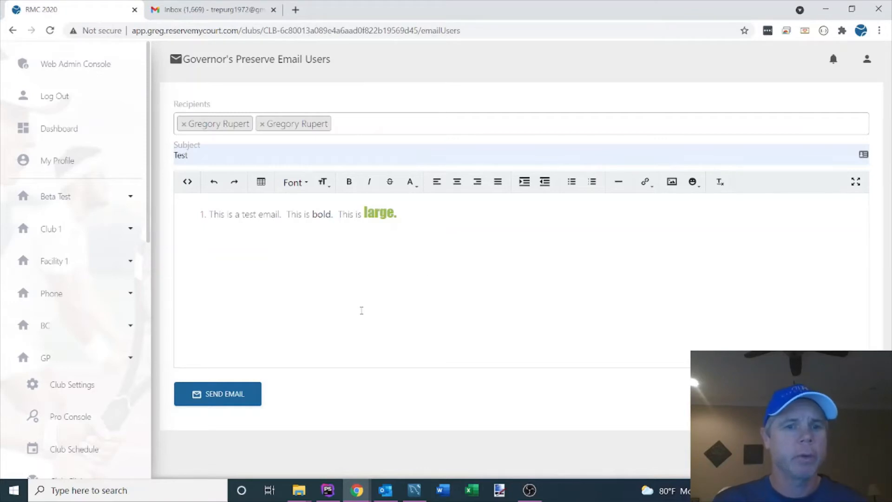
click(645, 182)
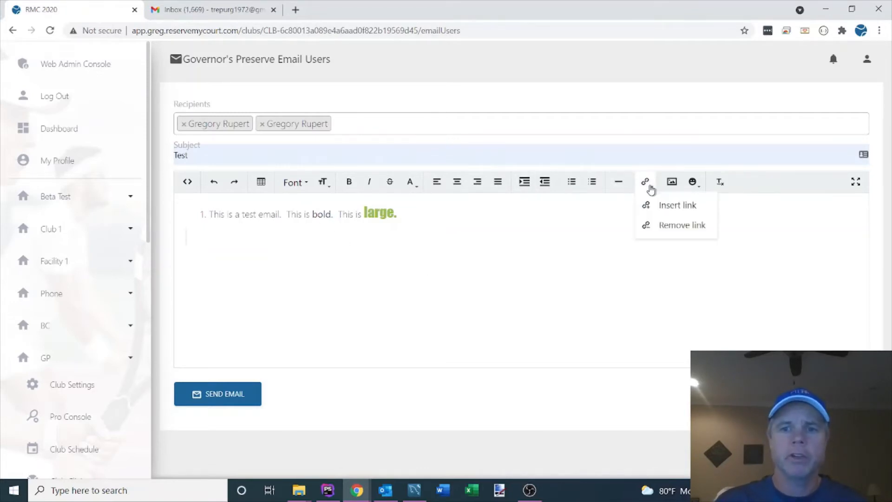
click(667, 209)
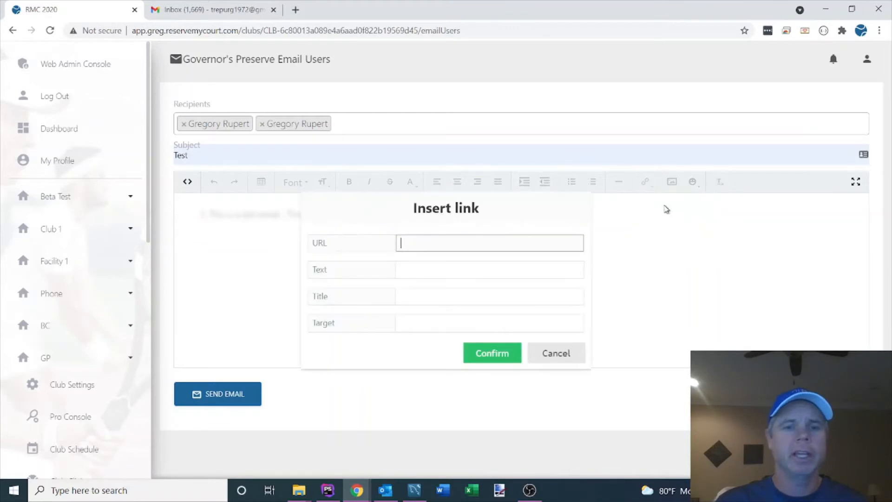
click(462, 242)
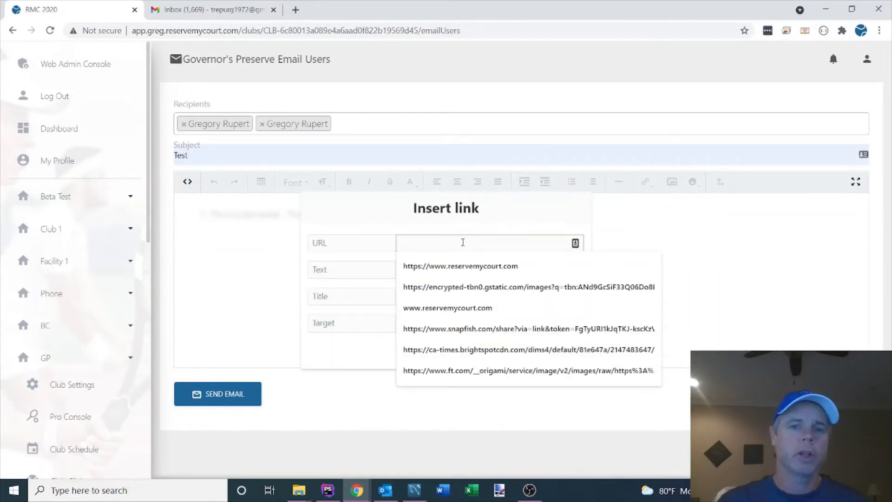
text(ww)
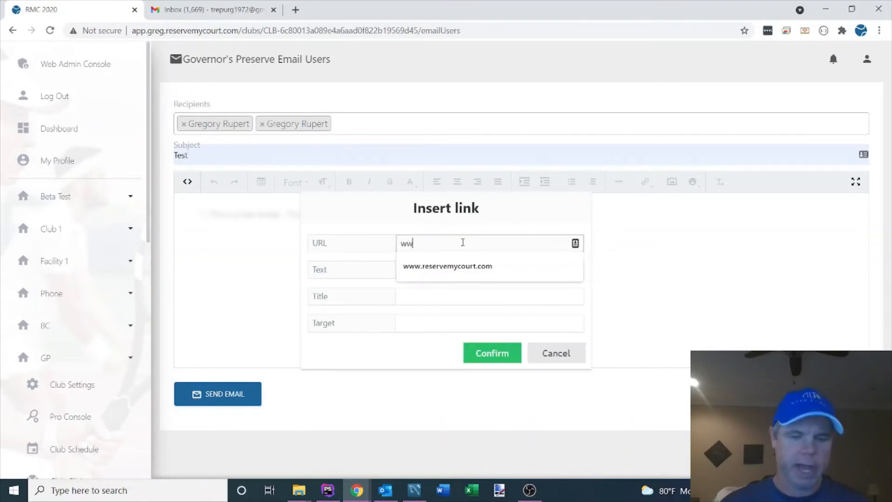
text(w.reservemycourt.com)
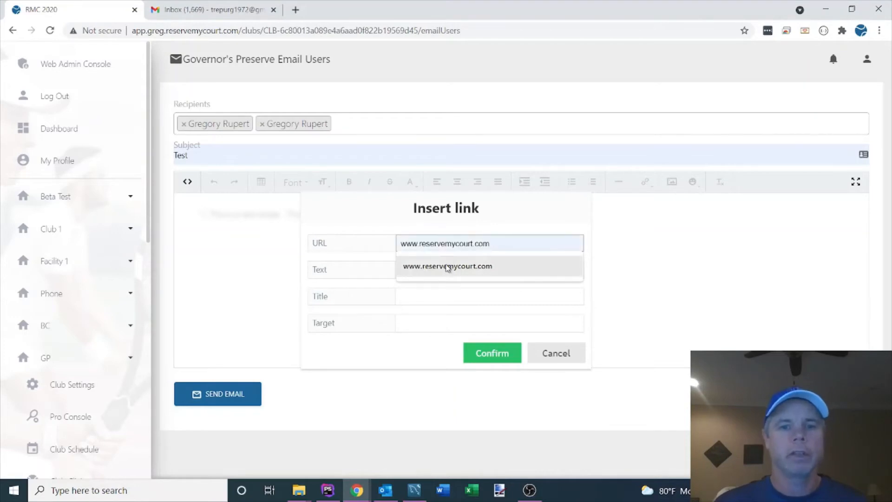
click(450, 265)
click(442, 267)
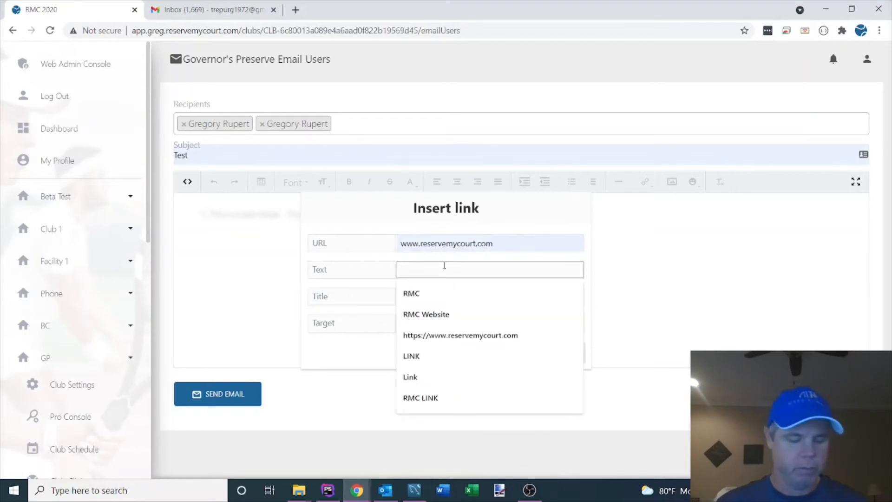
text(RMC LINK)
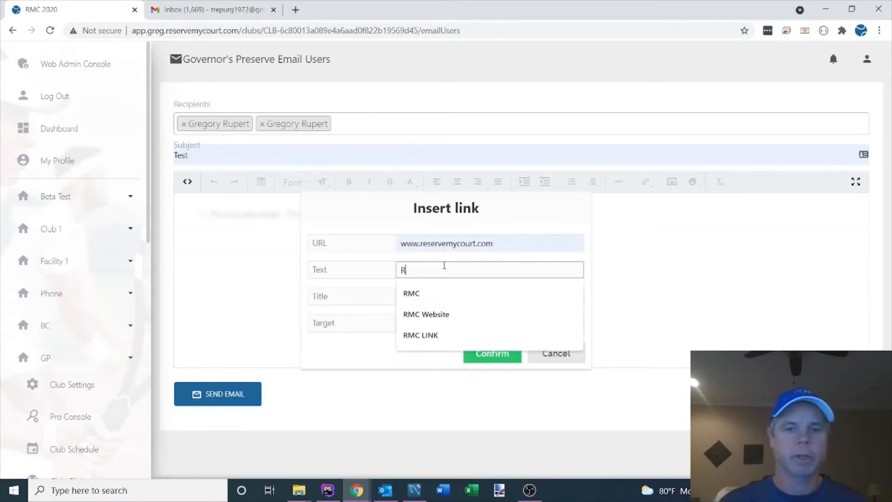
click(415, 334)
click(478, 356)
click(253, 261)
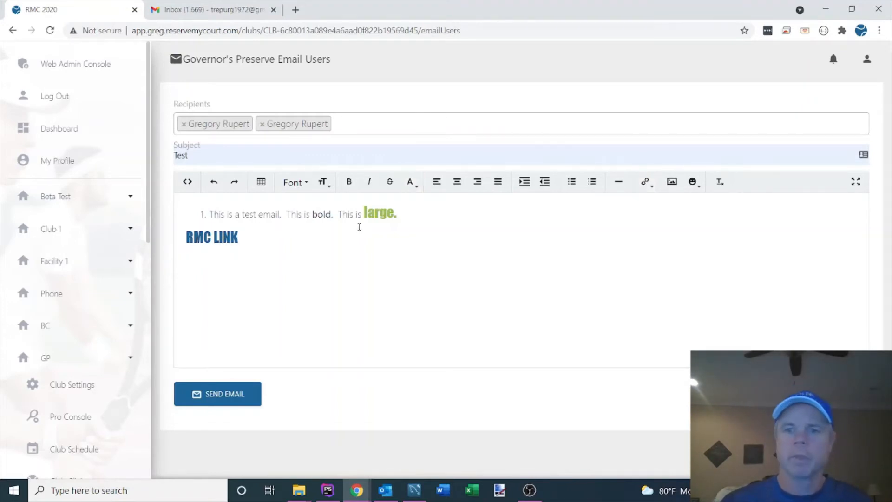
Step: Insert an image below the RMC LINK line using the copied web address of the tennis photo
click(672, 182)
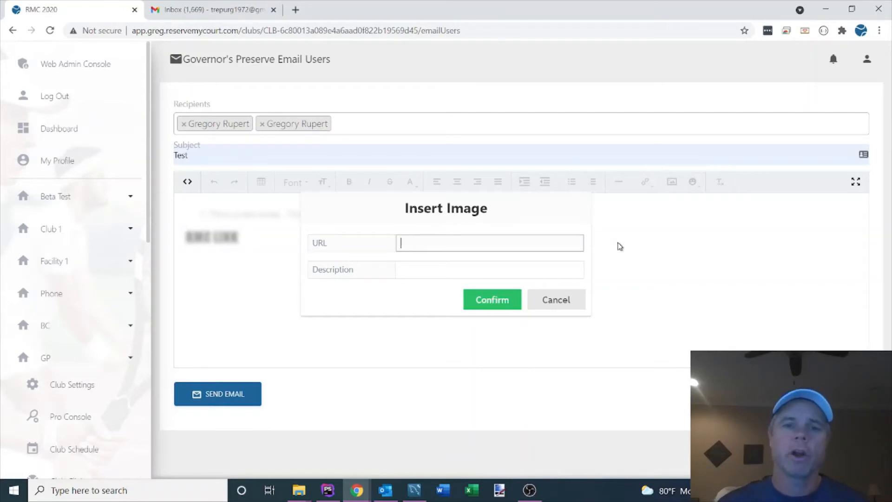
click(457, 241)
key(ctrl+v)
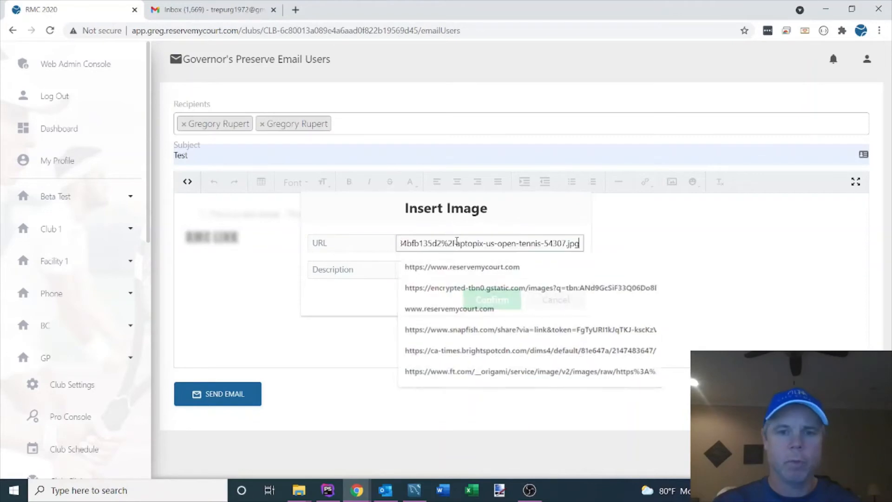
click(486, 305)
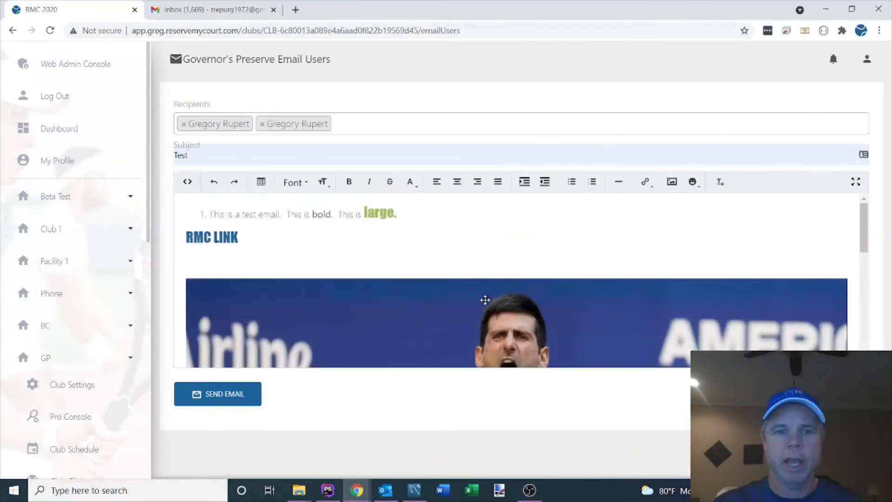
Step: Shrink the inserted tennis photo to about 318 by 210 px
scroll(591, 261, down, 1)
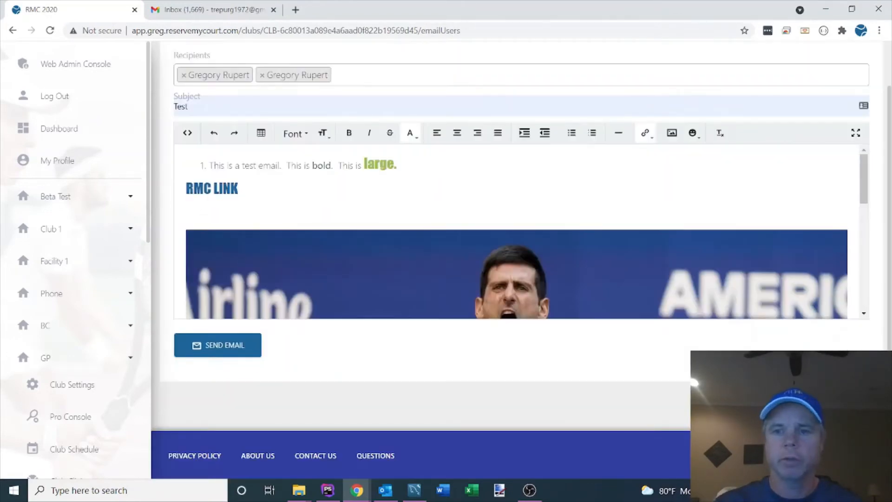
drag(864, 179, 882, 314)
click(811, 287)
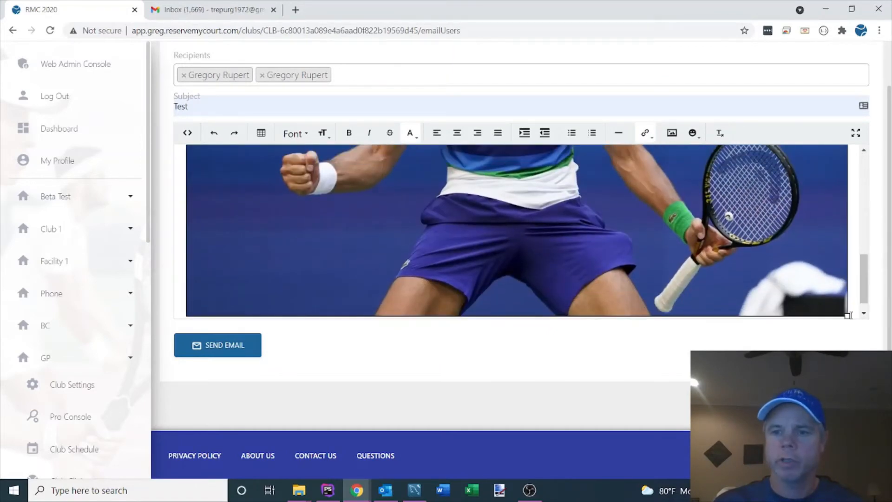
drag(847, 316, 371, 296)
Step: Remove the blank line between the RMC LINK line and the tennis photo
scroll(472, 225, up, 1)
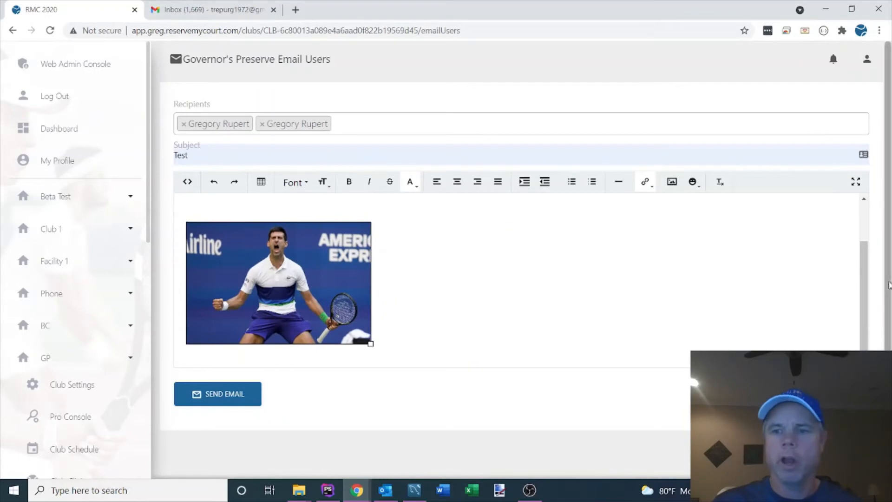
scroll(381, 260, up, 1)
click(284, 255)
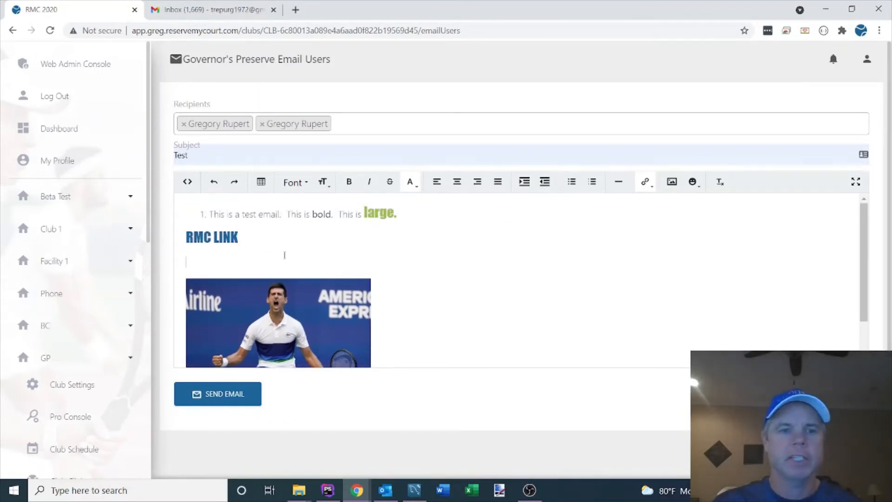
key(BackSpace)
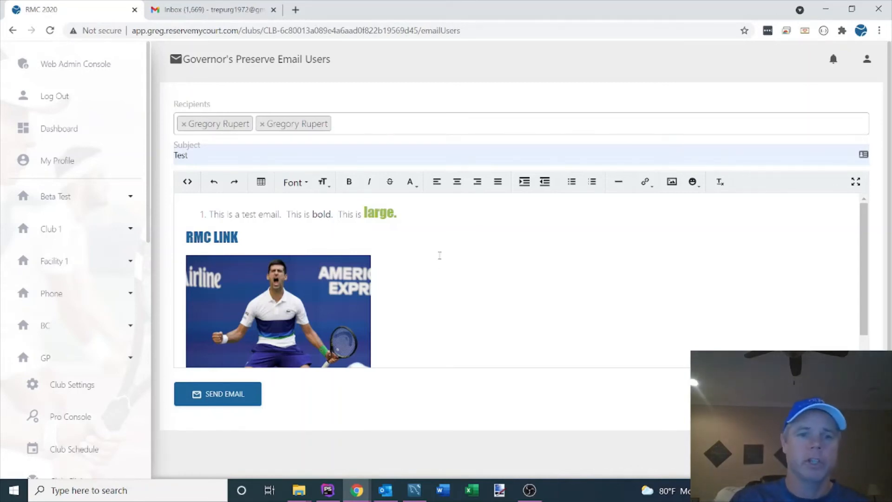
Step: Examine the HTML source of the whole message and return to the formatted view
click(188, 183)
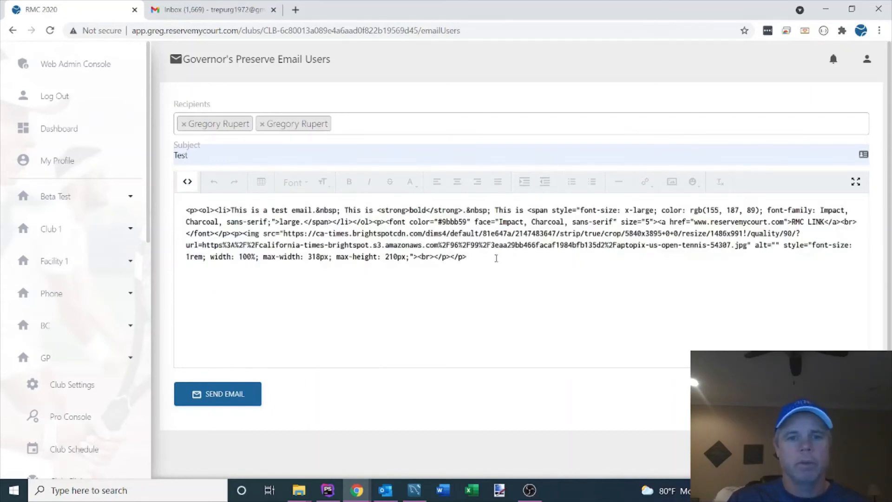
drag(494, 256, 187, 205)
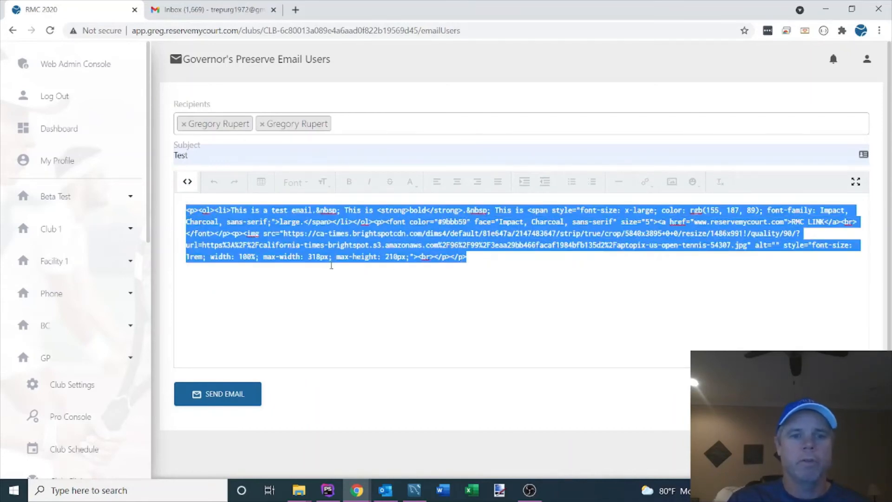
click(478, 263)
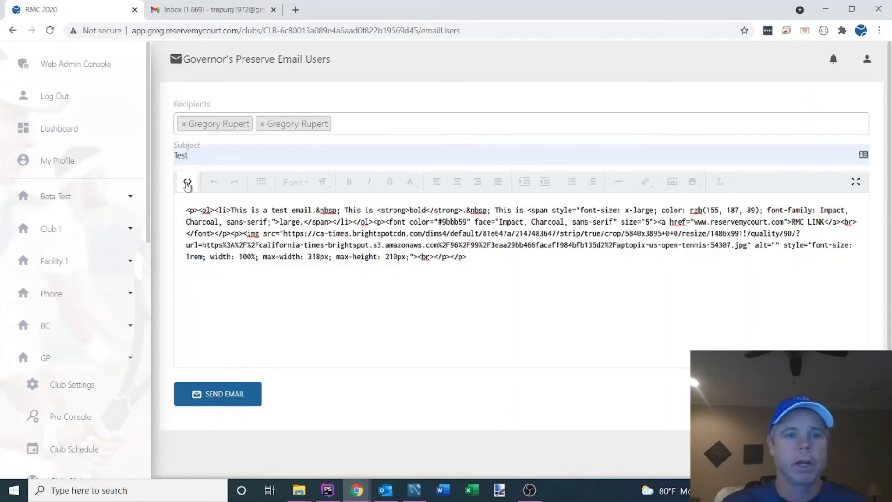
click(187, 183)
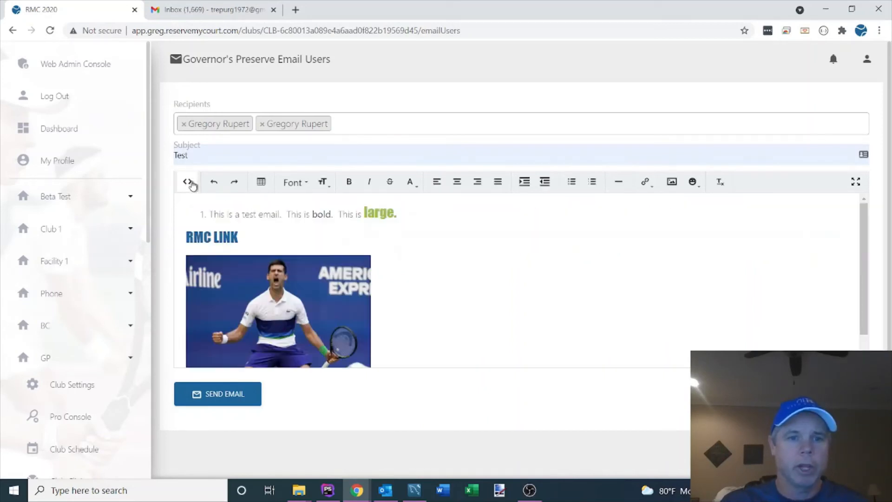
Step: Send the finished email to the selected recipients and dismiss the notification
scroll(526, 287, down, 1)
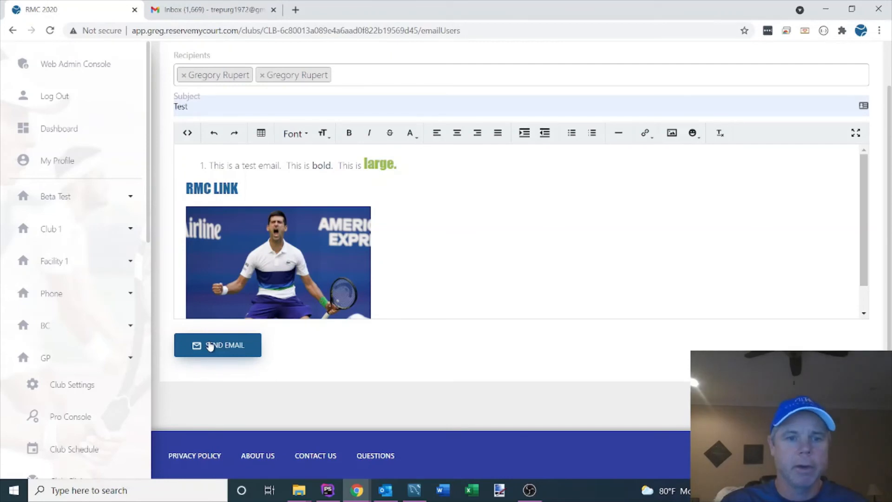
click(210, 346)
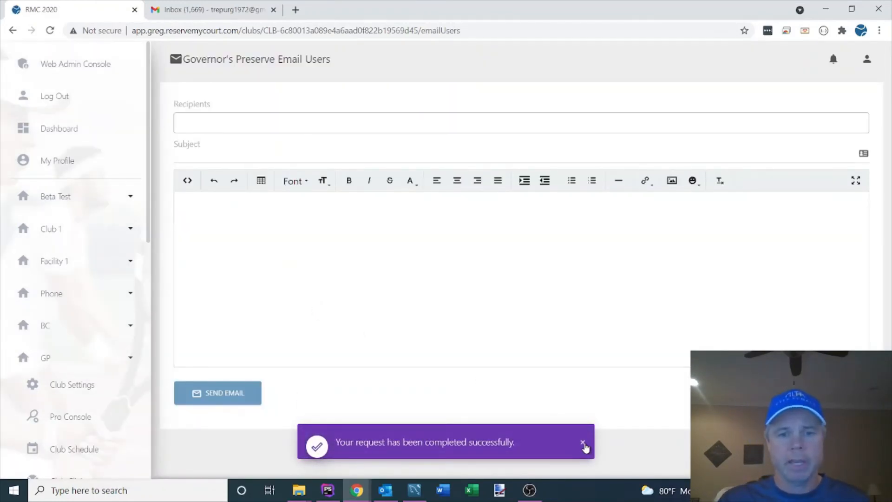
click(583, 444)
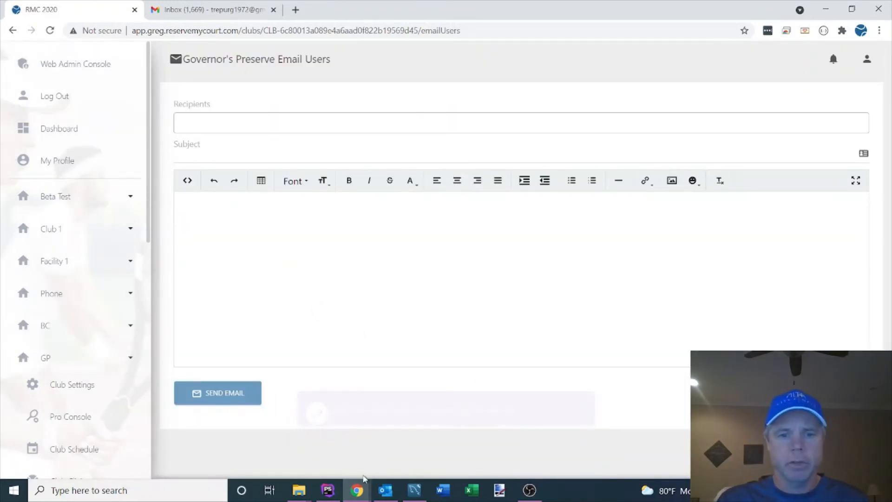
Step: Switch to Outlook and open the newest Test message in the first favorite inbox
click(385, 491)
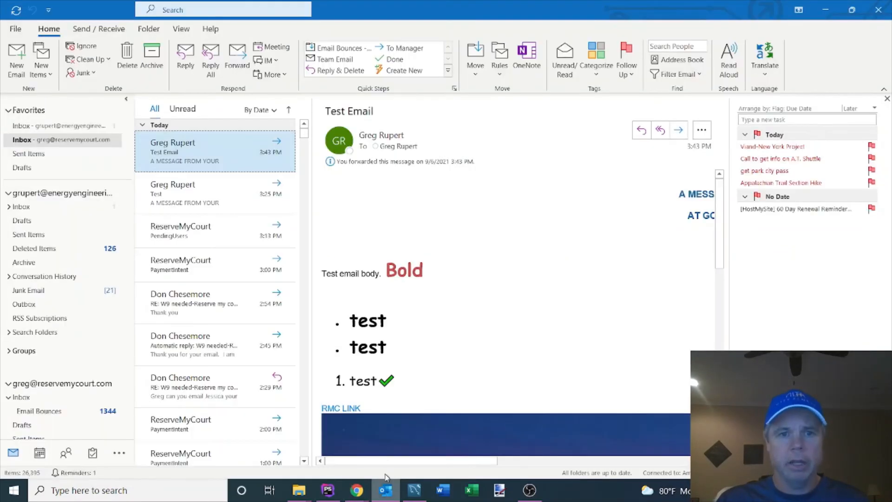
click(81, 127)
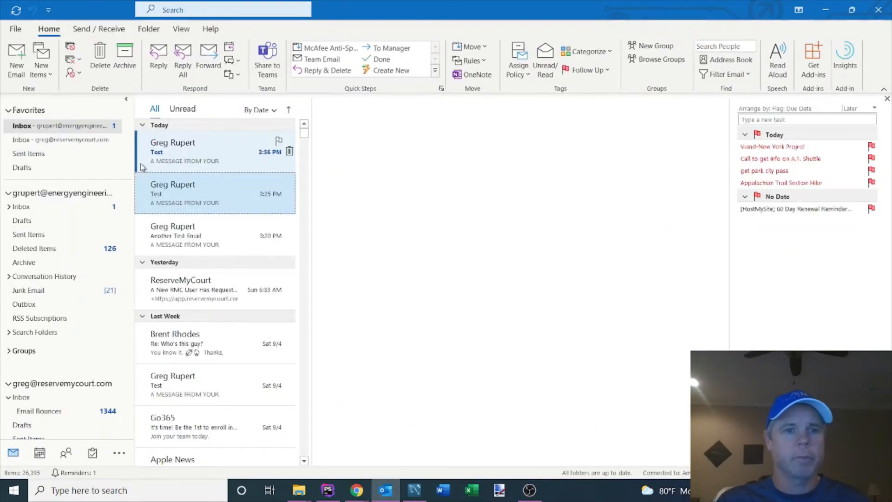
click(175, 157)
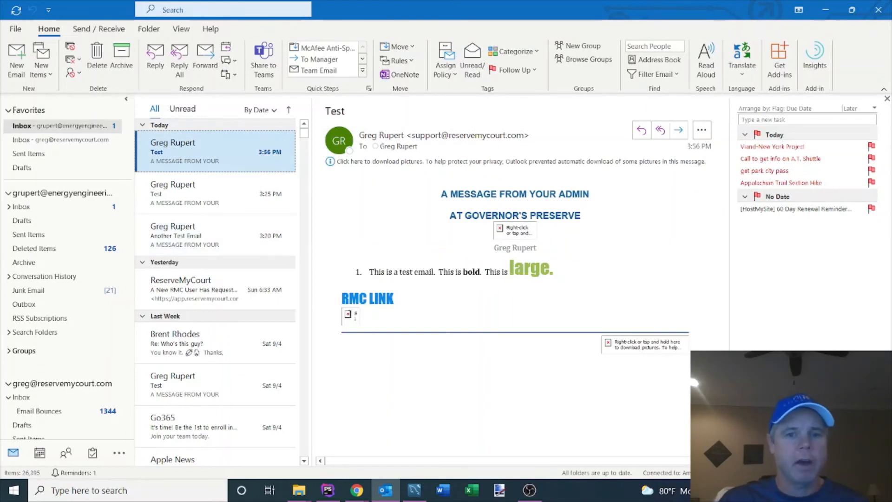
Step: Download the blocked pictures in the received Test message and view the image below the RMC LINK line
right_click(349, 316)
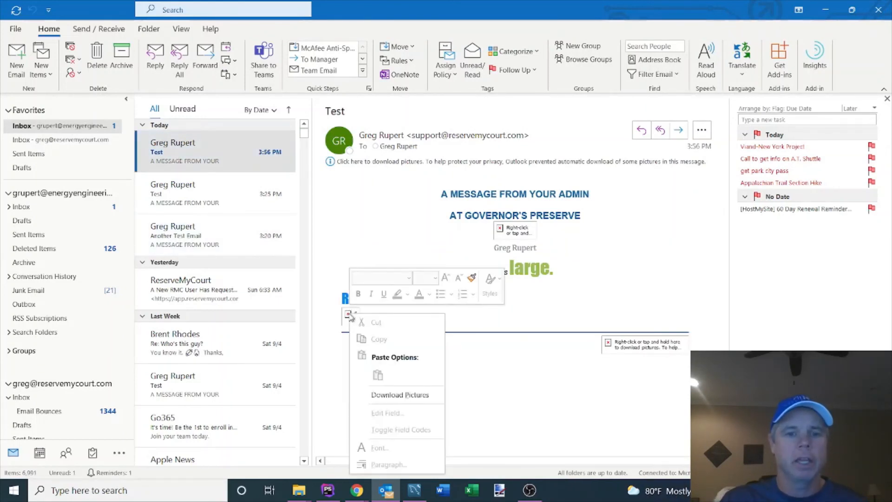
click(665, 309)
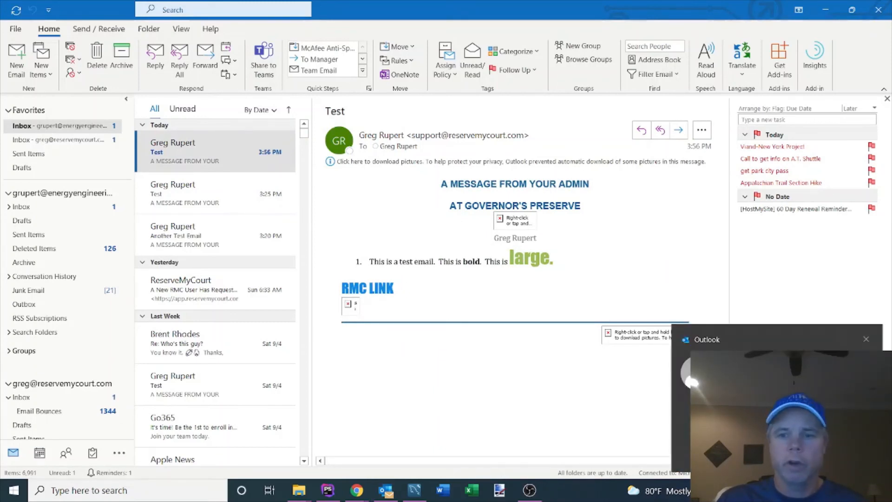
right_click(352, 308)
click(394, 388)
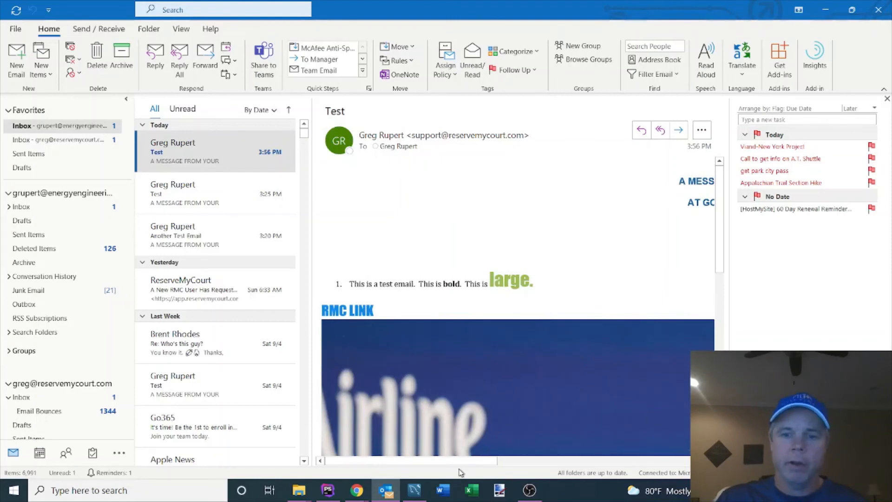
drag(460, 463, 411, 474)
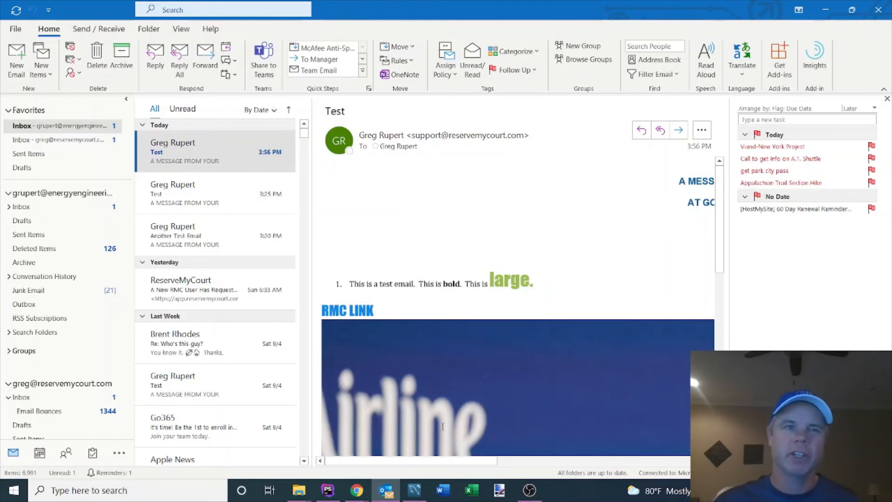
Step: Switch to the Gmail inbox in Chrome, reload it and open the new Test message to check its formatting and image
mouse_move(292, 193)
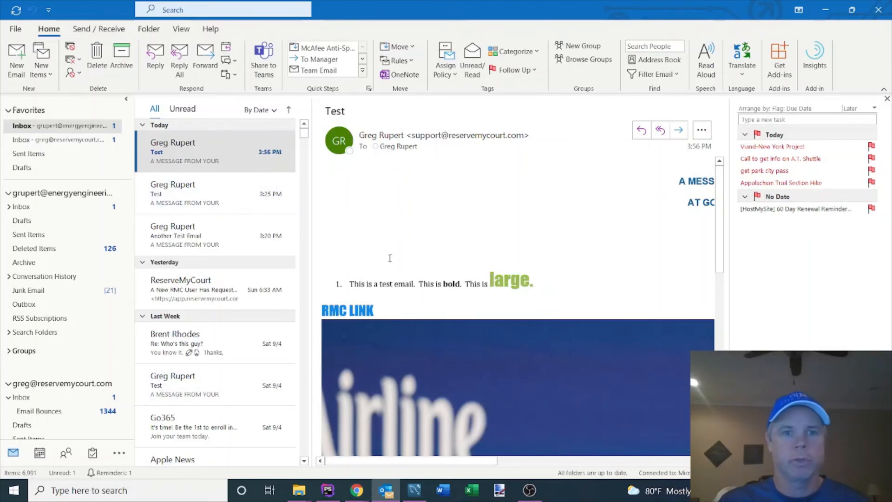
mouse_move(356, 491)
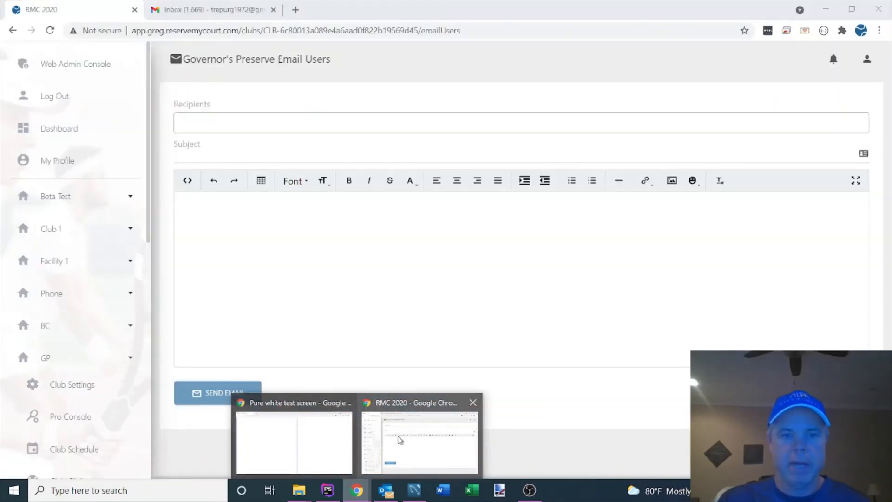
click(379, 430)
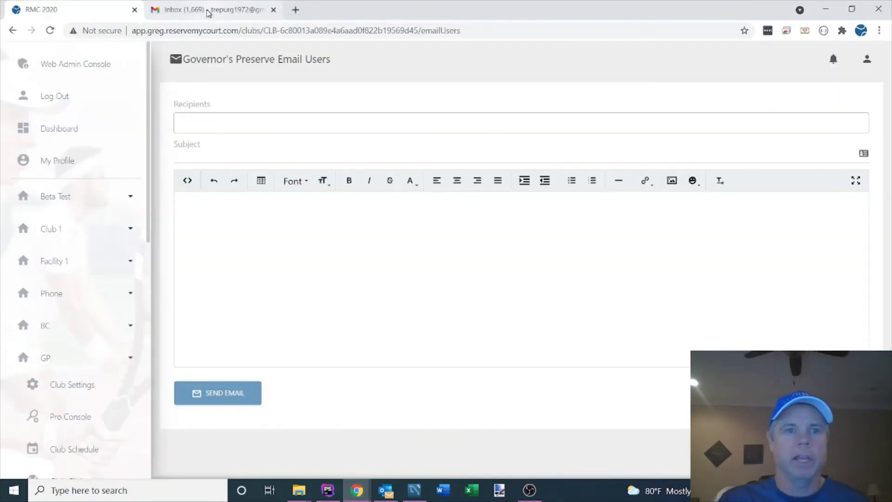
click(209, 12)
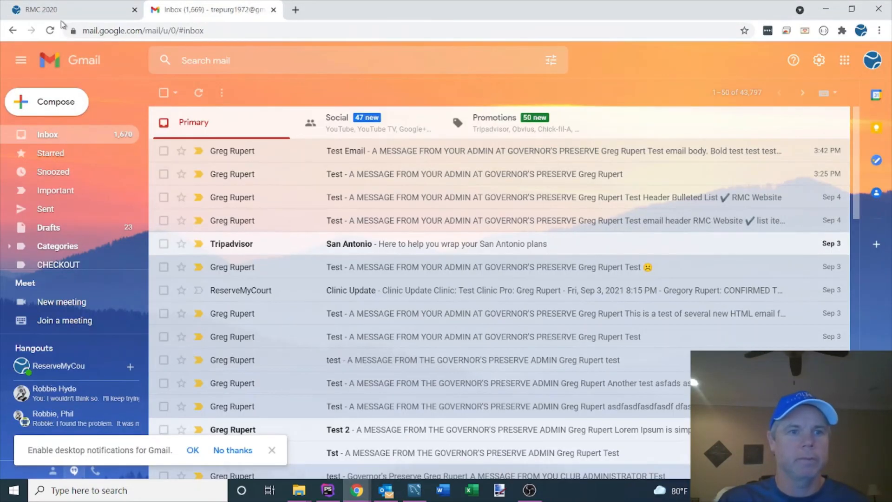
click(50, 30)
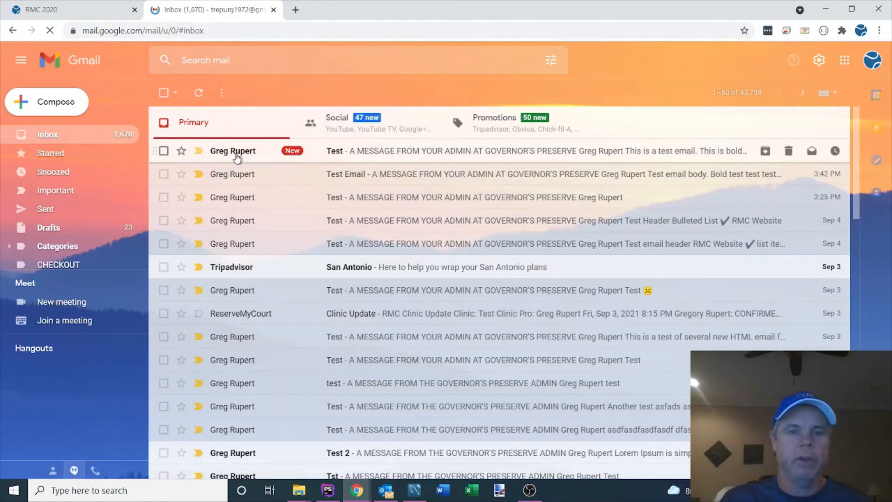
click(236, 154)
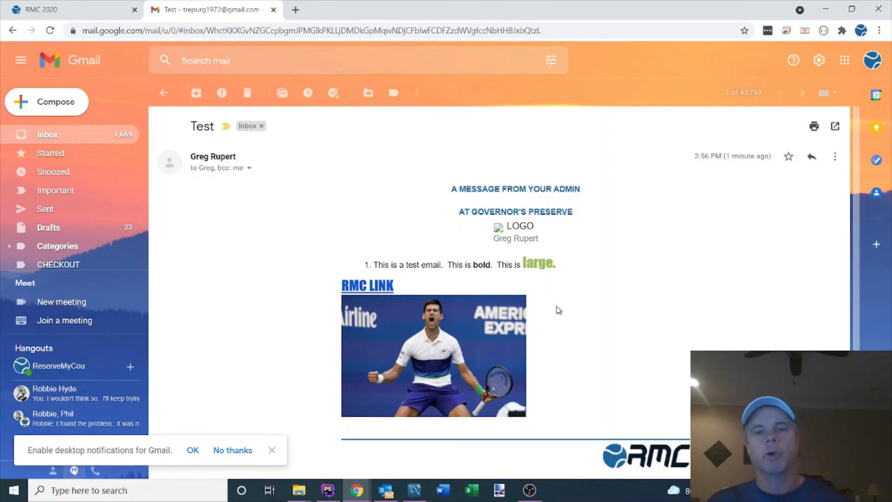
mouse_move(522, 321)
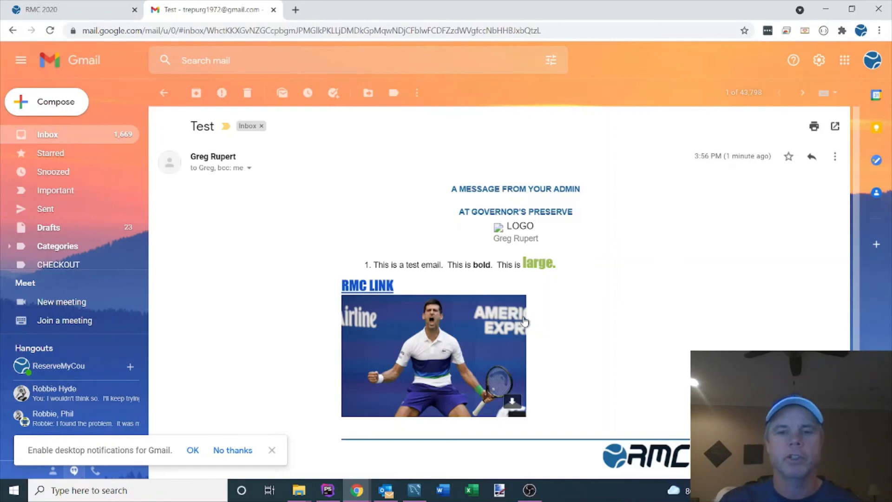